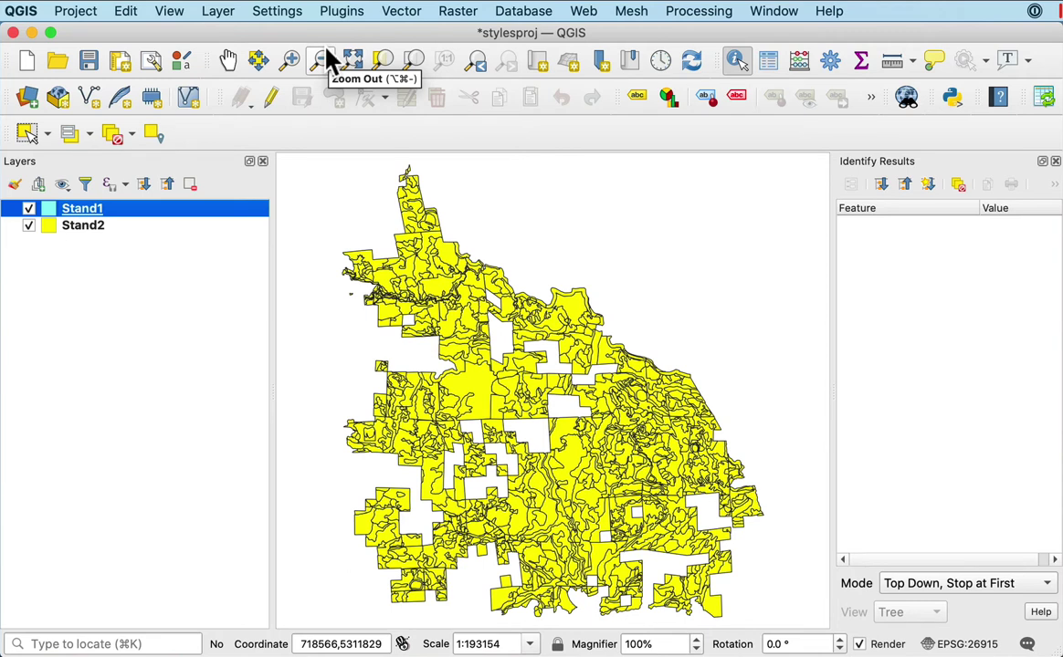
Select the Stand2 layer and bring up its layer context menu
left_click(90, 225)
right_click(91, 226)
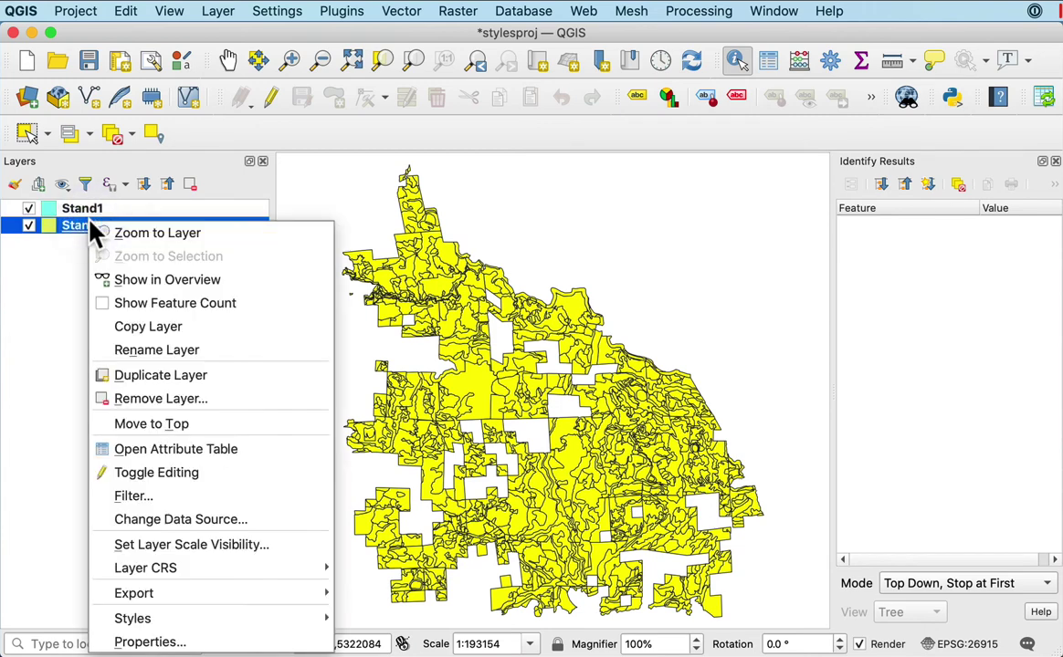
Open Stand2's attribute table, scroll it, and resize the MN_SPP and DNRSpeciesCodes_TypeName columns
left_click(176, 449)
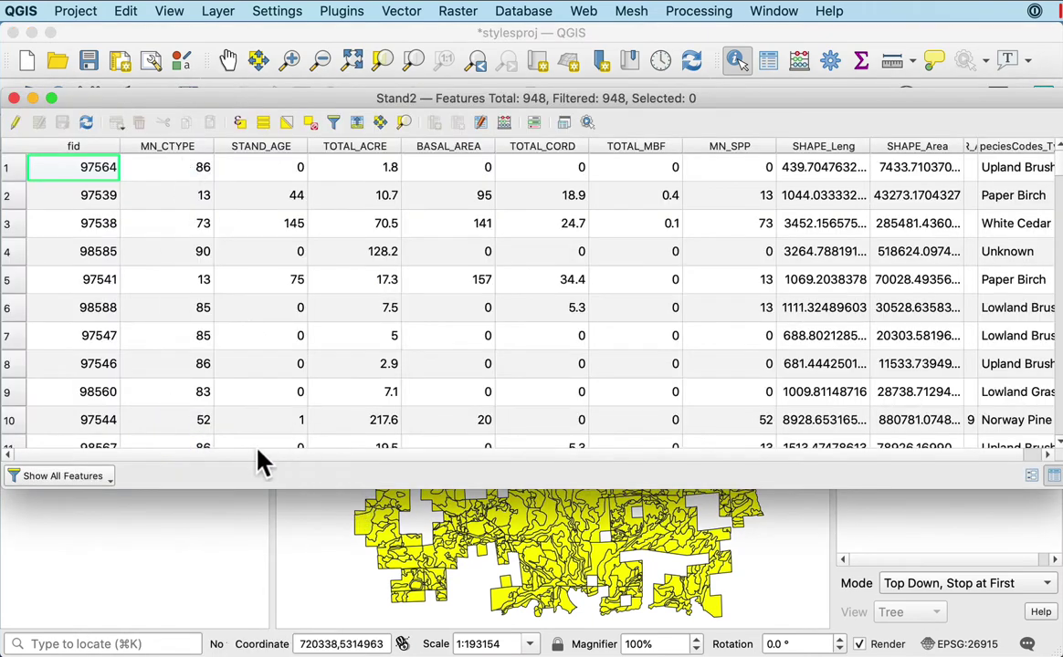
left_click_drag(209, 454, 518, 484)
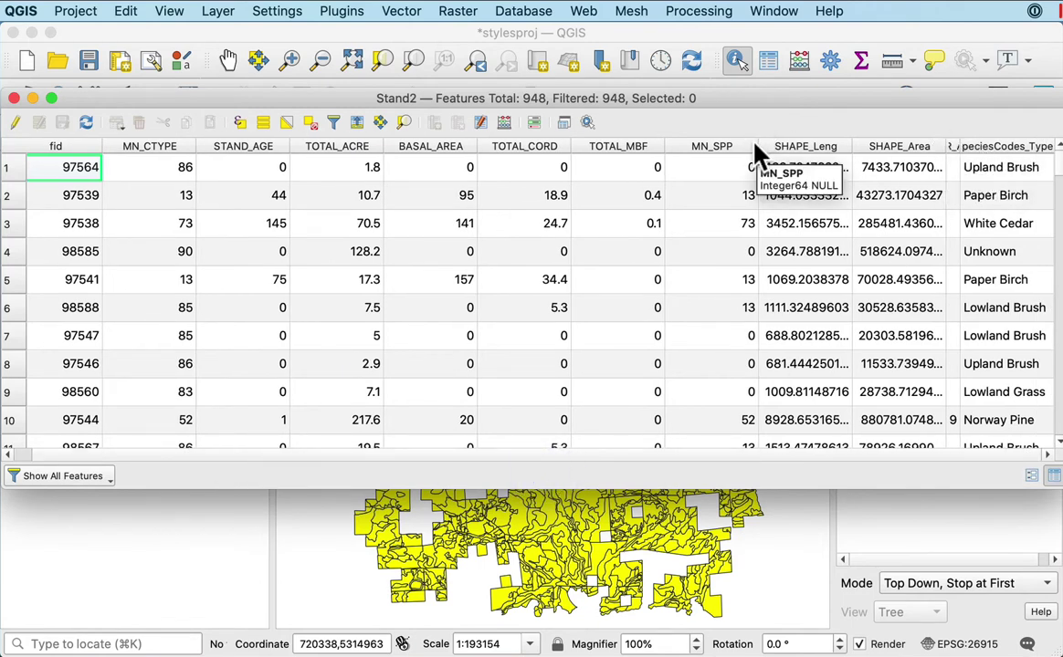
left_click_drag(758, 146, 693, 150)
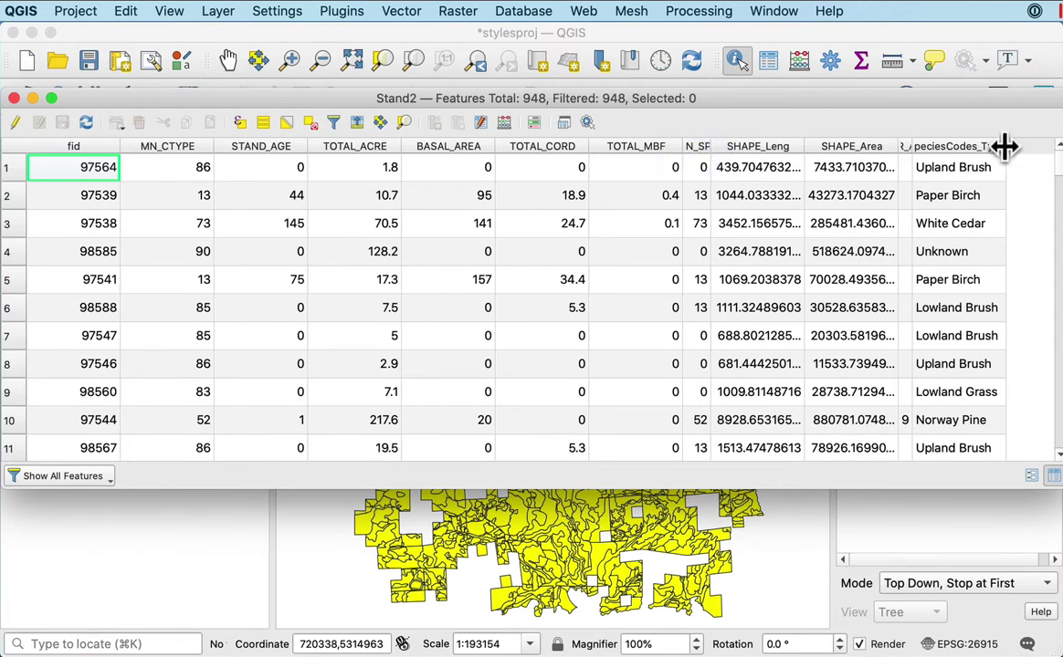
left_click_drag(1005, 147, 1057, 155)
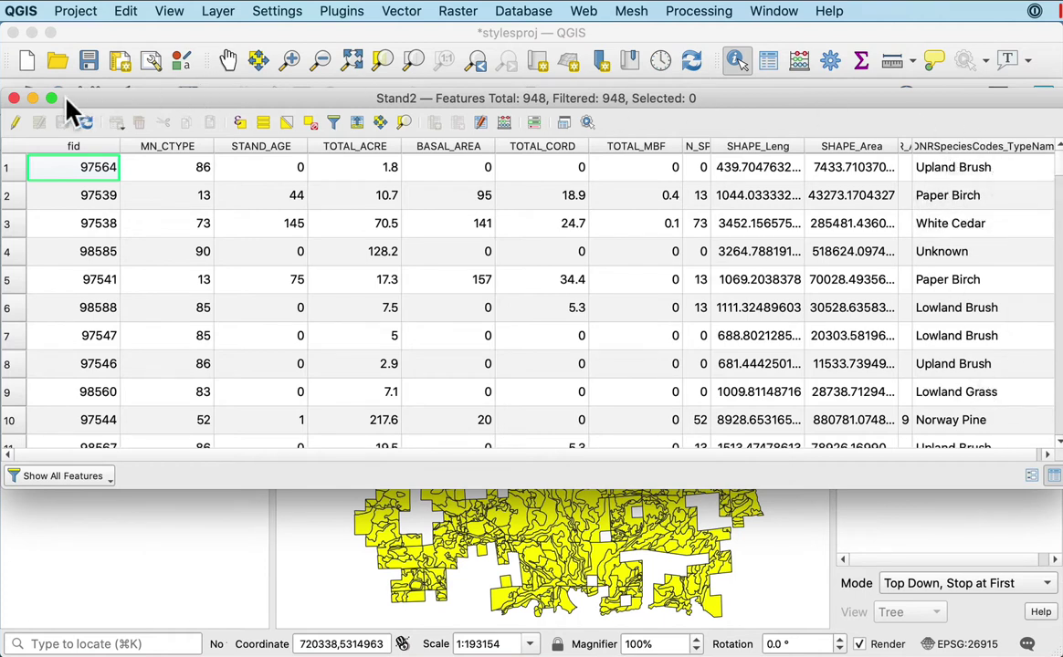
Close the attribute table and switch Stand2's symbology to Categorized in Layer Properties
left_click(30, 98)
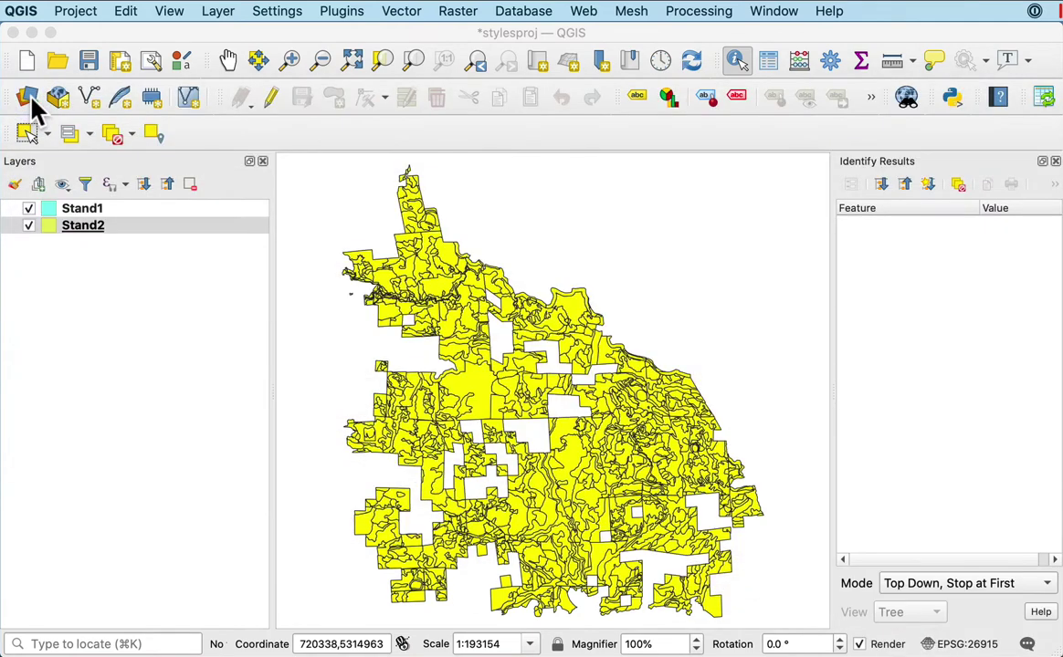
right_click(102, 227)
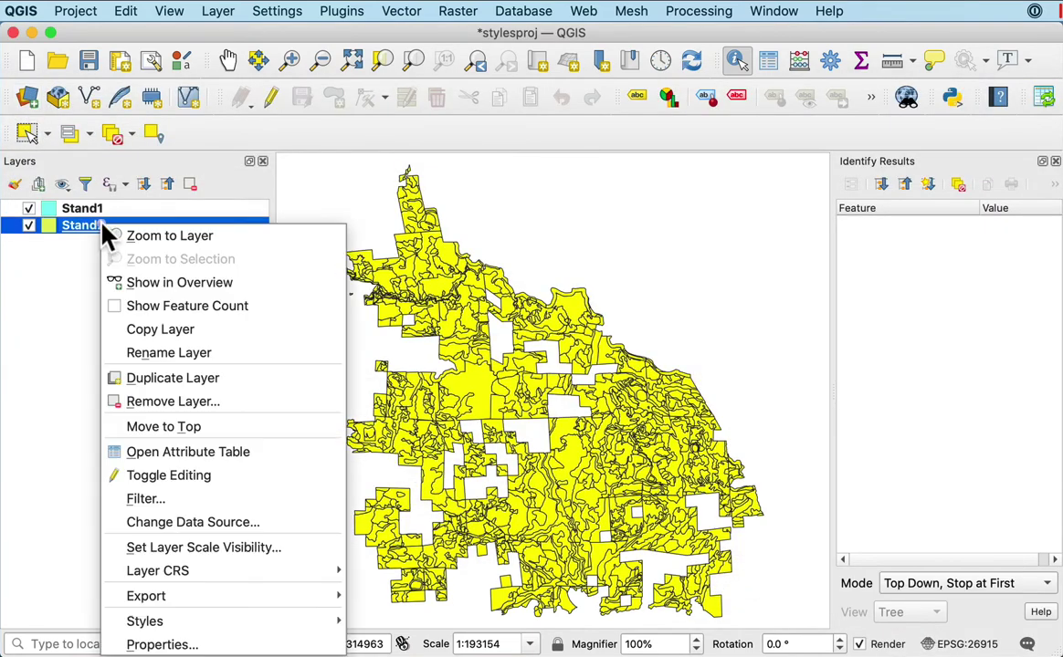
left_click(160, 646)
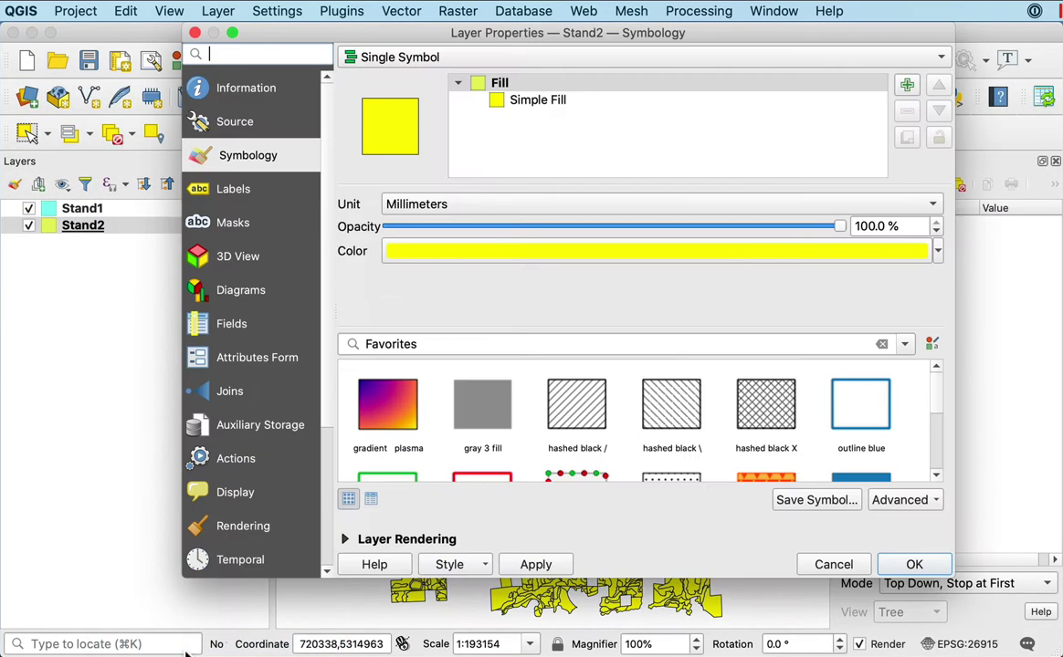
left_click(429, 57)
left_click(439, 80)
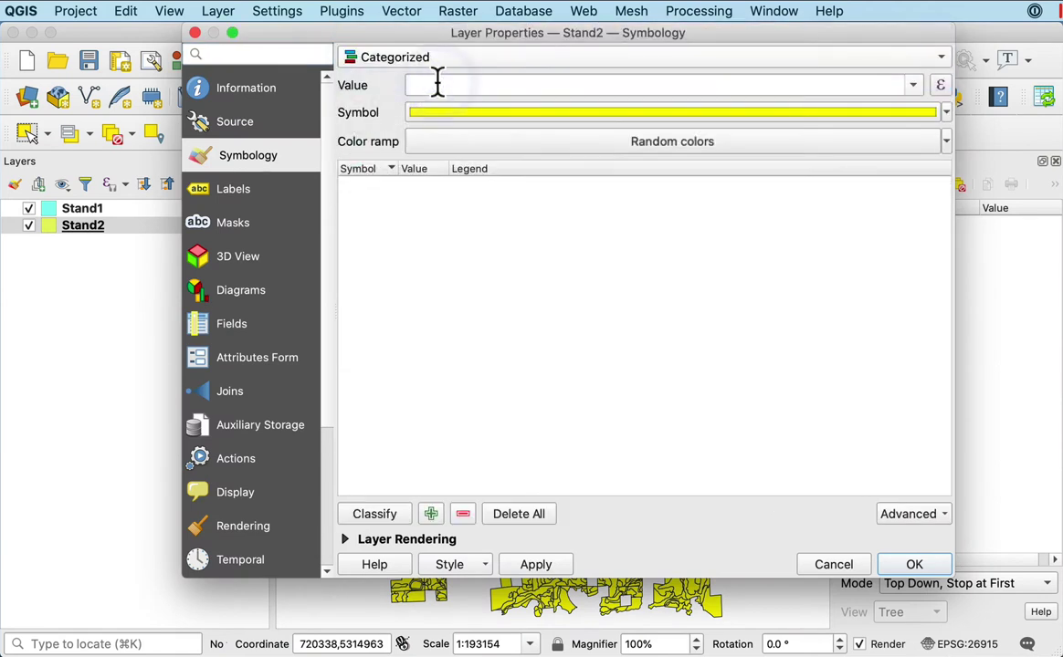
Categorize by DNRSpeciesCodes_TypeName, classify, and widen the value column to show species names
left_click(912, 88)
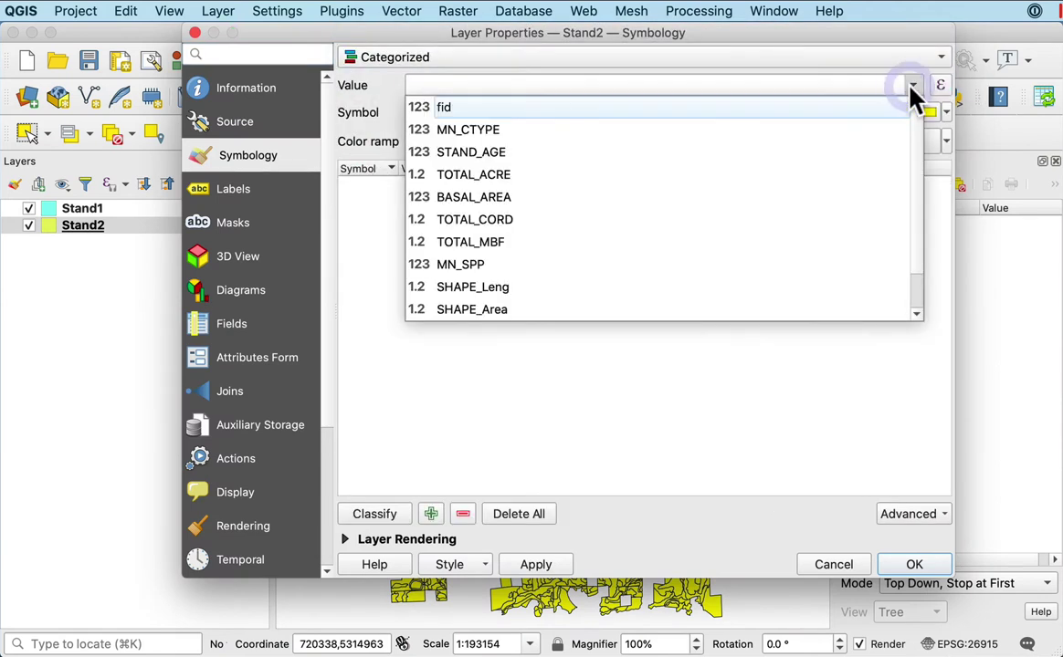
scroll(767, 215, "down", 2)
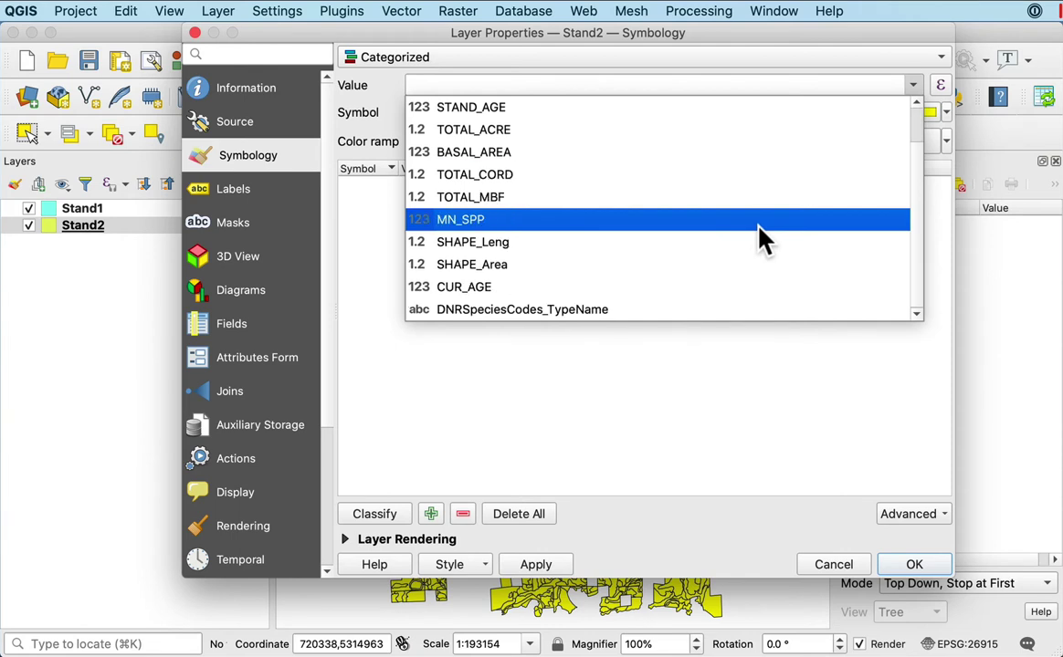
left_click(665, 312)
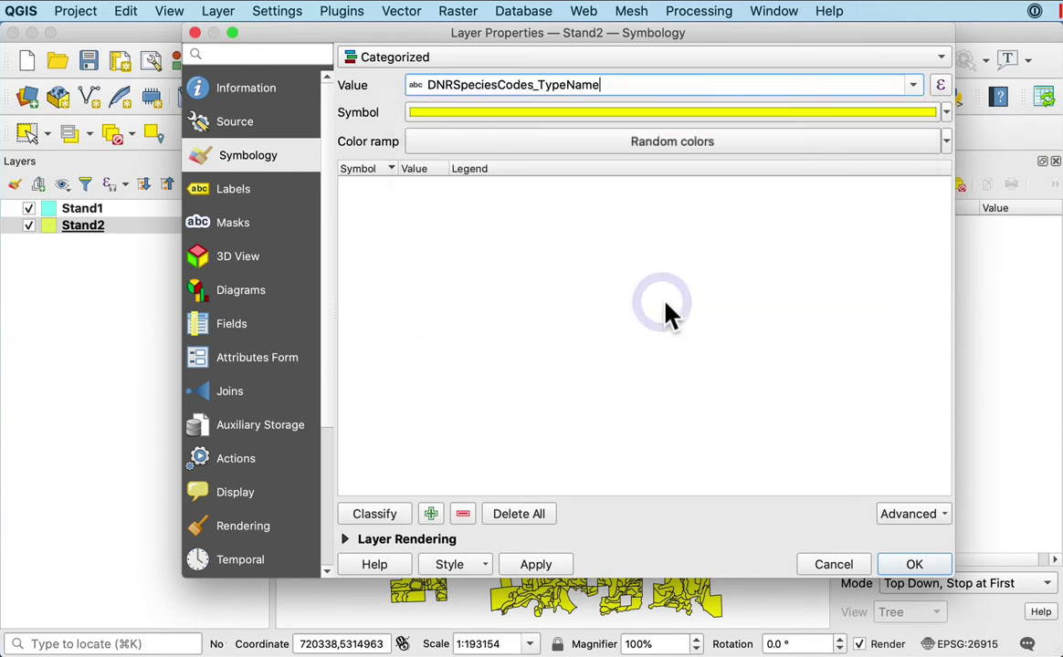
left_click(384, 520)
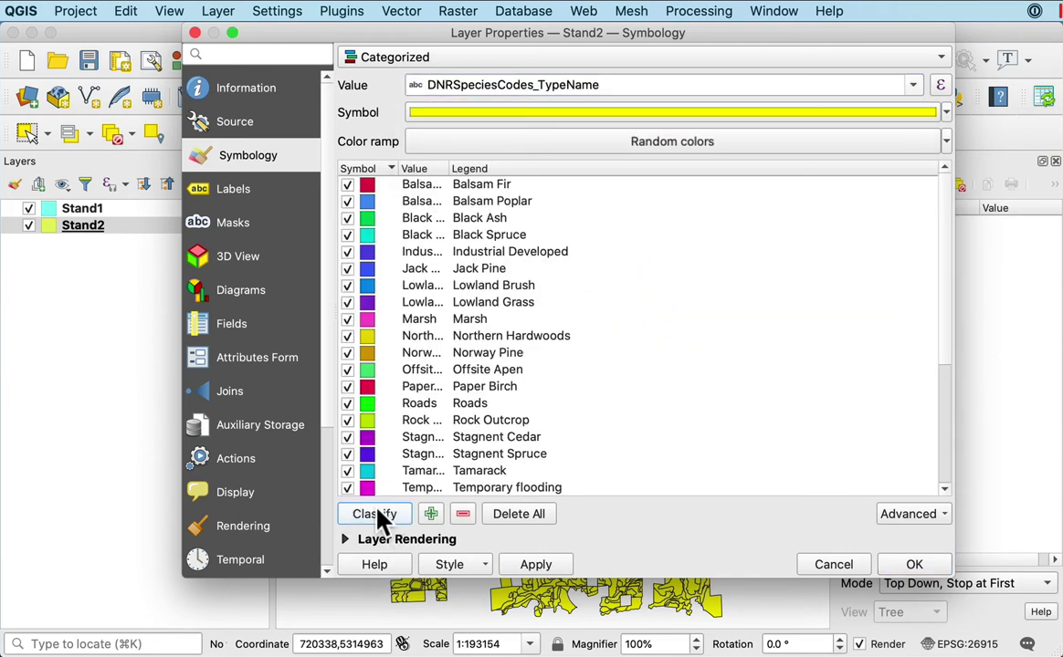
left_click_drag(449, 168, 551, 168)
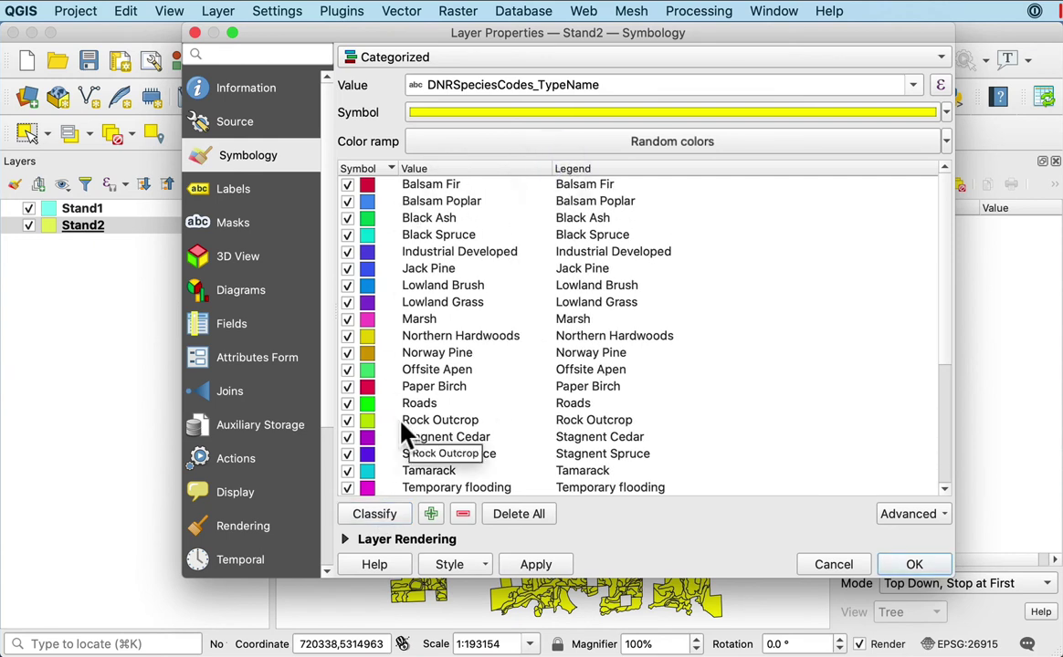
scroll(406, 425, "down", 5)
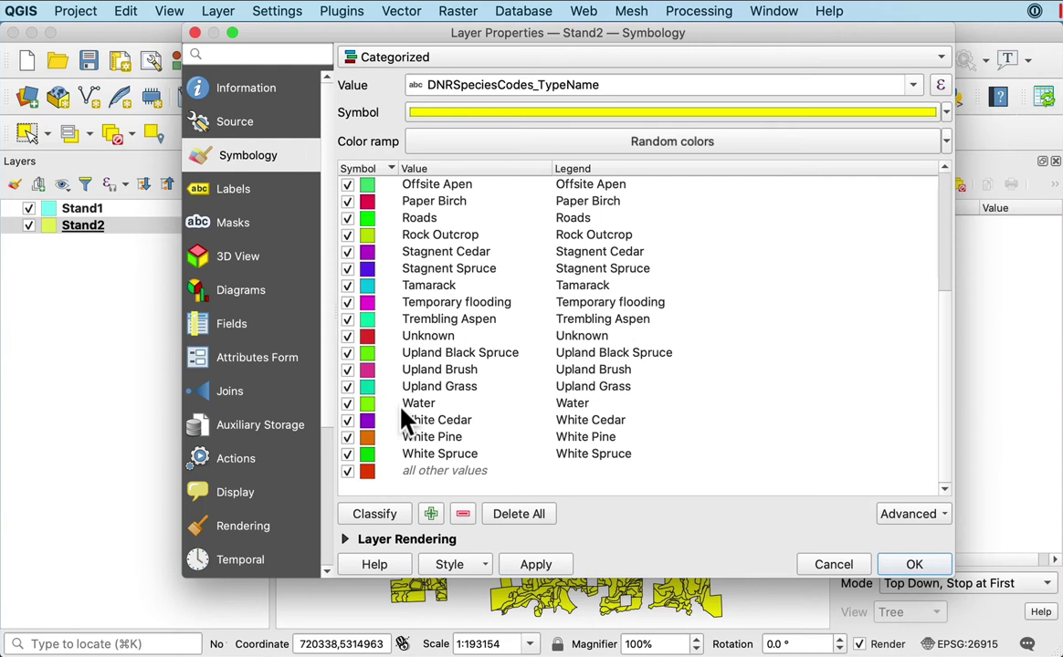
scroll(407, 422, "up", 3)
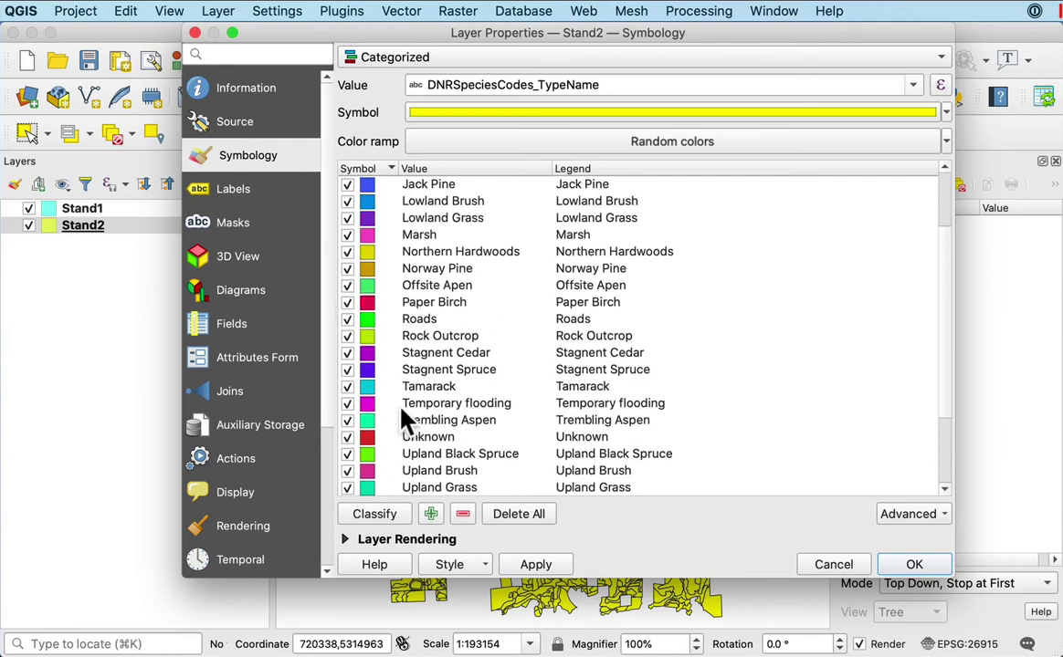
left_click(948, 138)
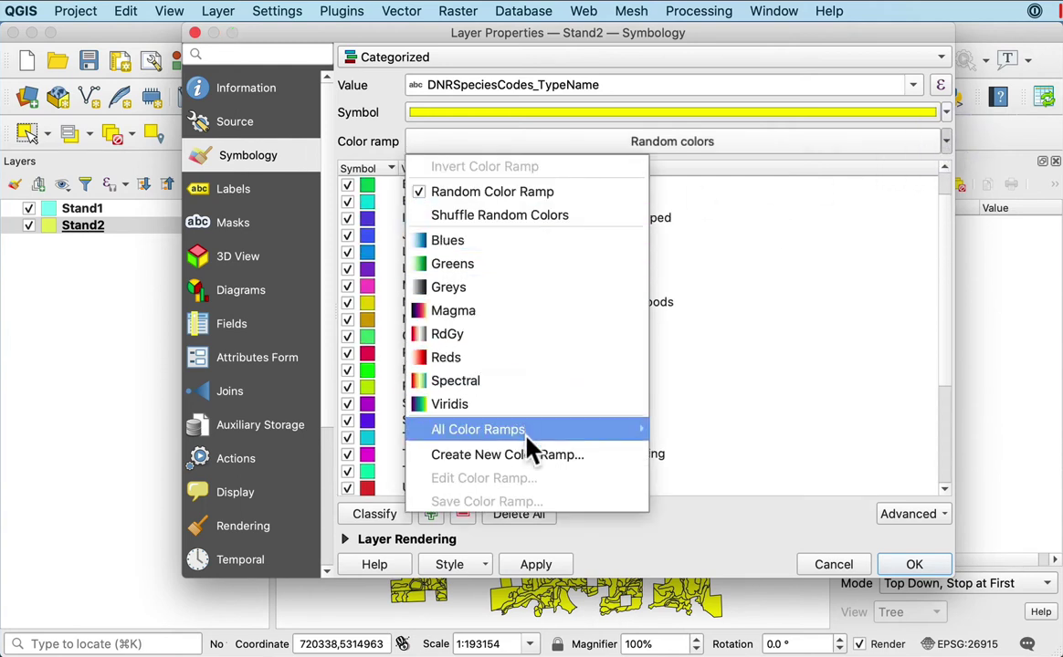
left_click(800, 151)
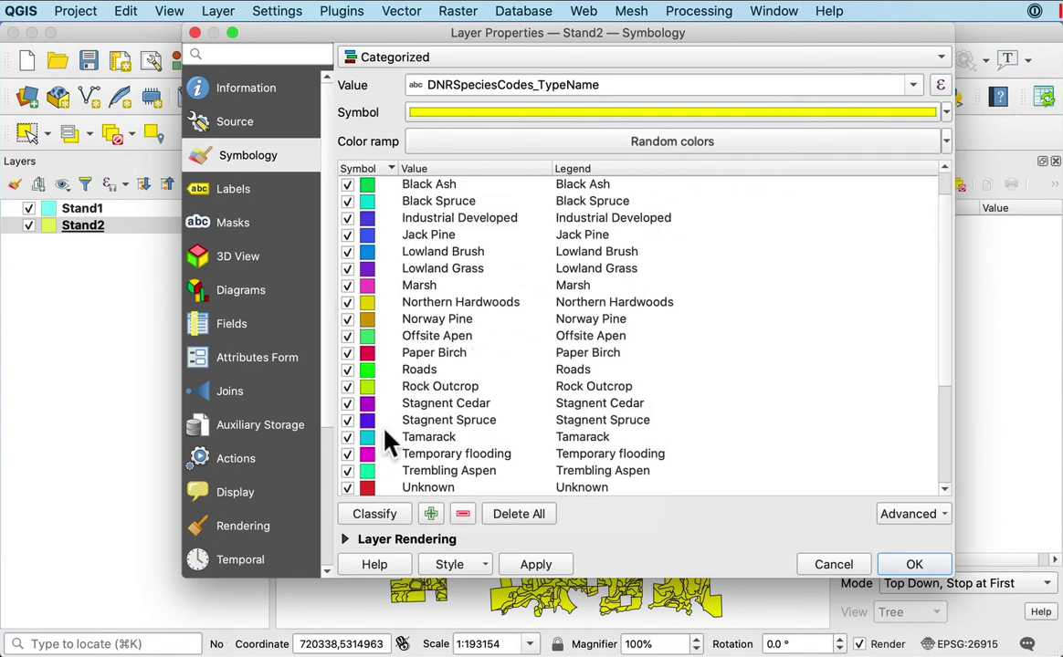
scroll(379, 436, "down", 5)
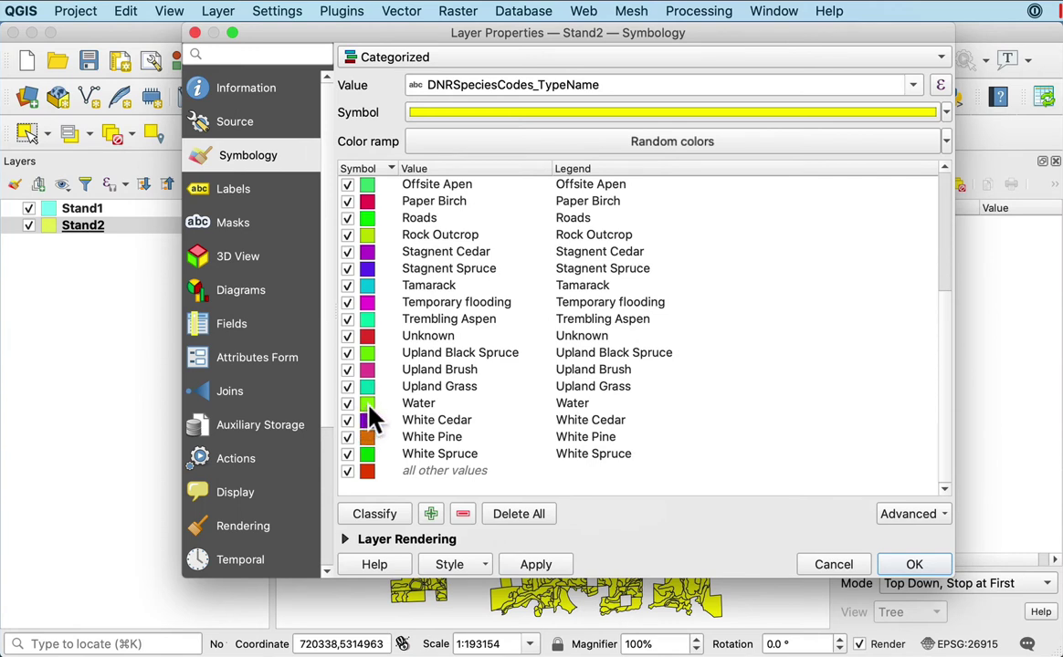
Change the Water category's fill to blue, then apply and close Stand2's Layer Properties
left_click(370, 411)
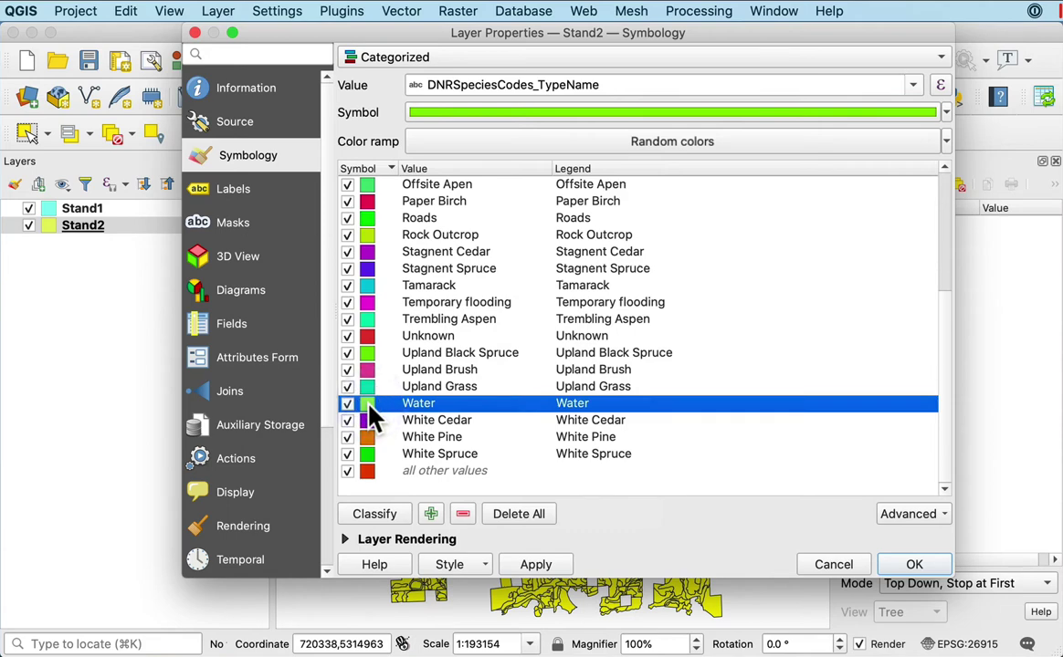
double_click(369, 410)
left_click(477, 272)
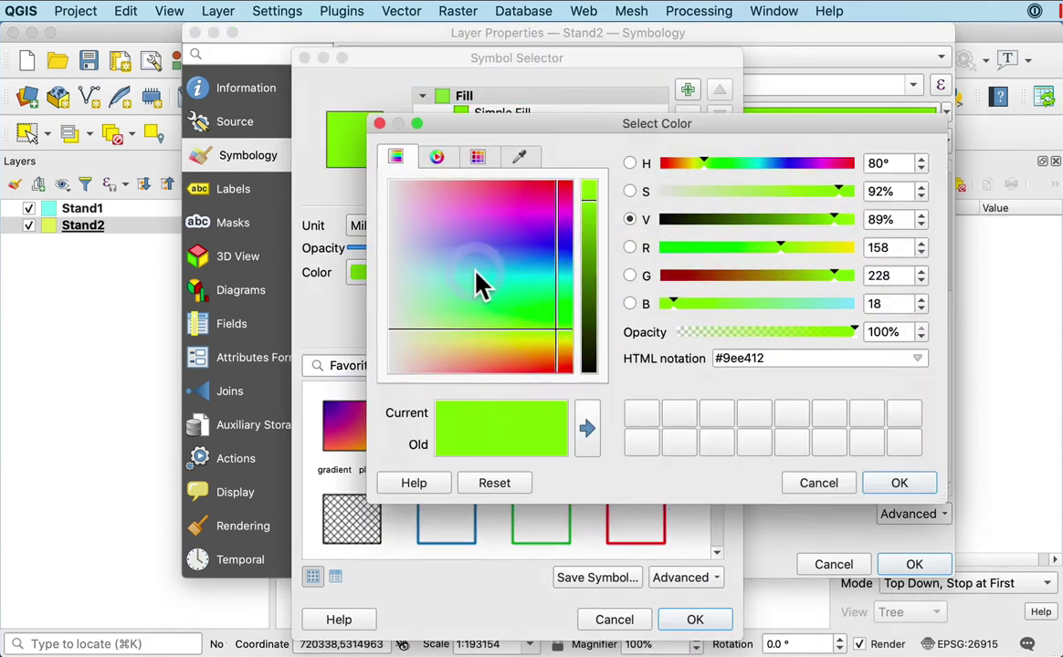
left_click(539, 270)
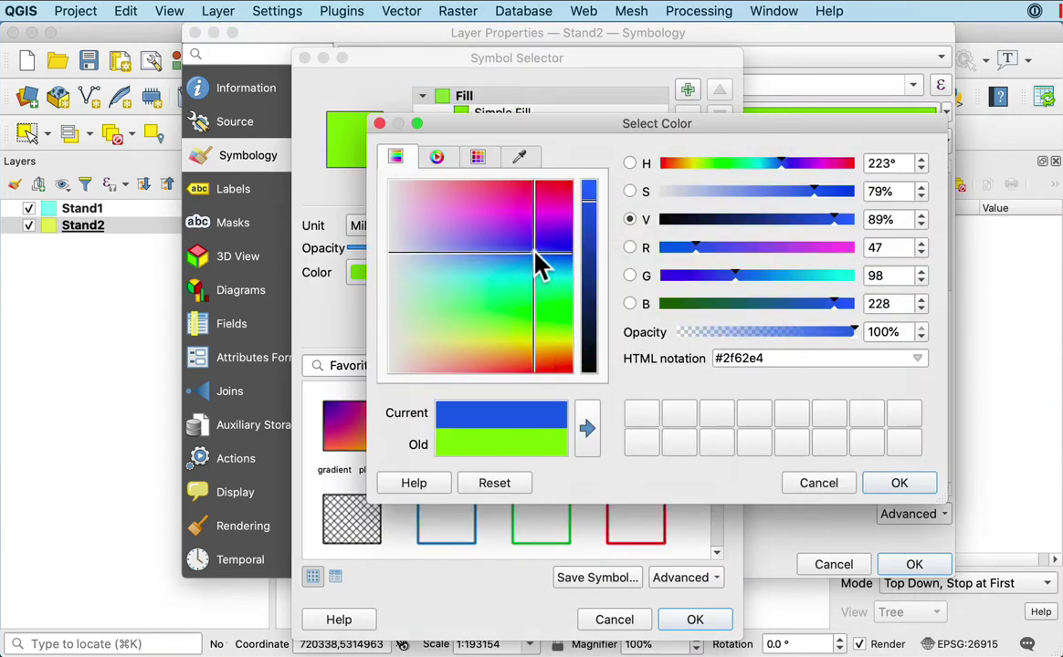
left_click(900, 483)
left_click(694, 620)
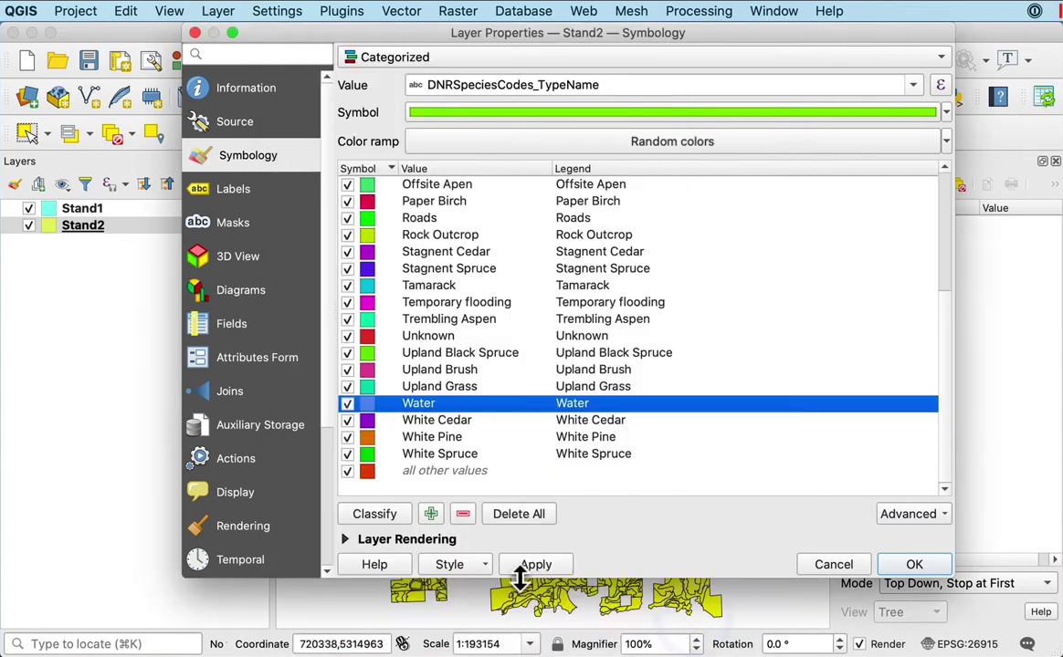
left_click(537, 565)
left_click(927, 567)
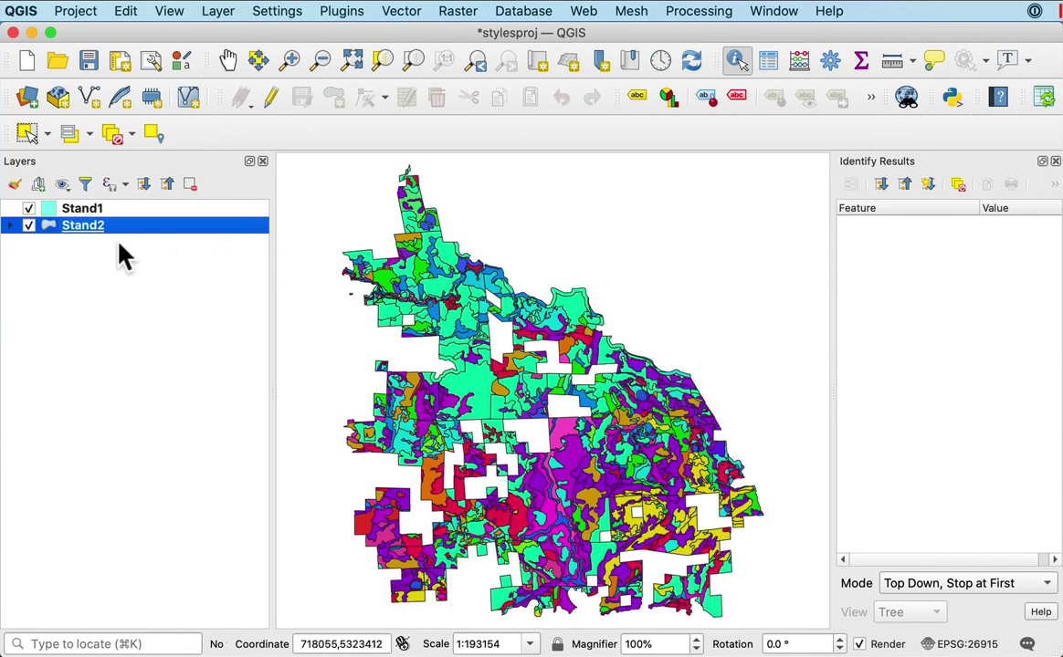
mouse_move(108, 227)
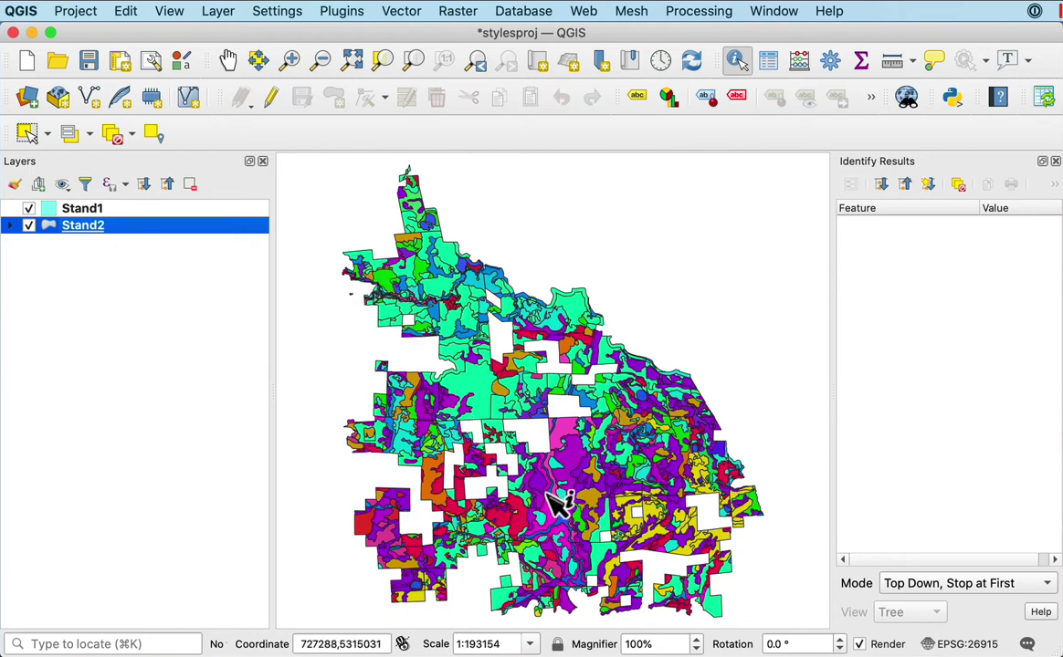
Reopen Stand2's Layer Properties and show the Style menu under Symbology
right_click(99, 236)
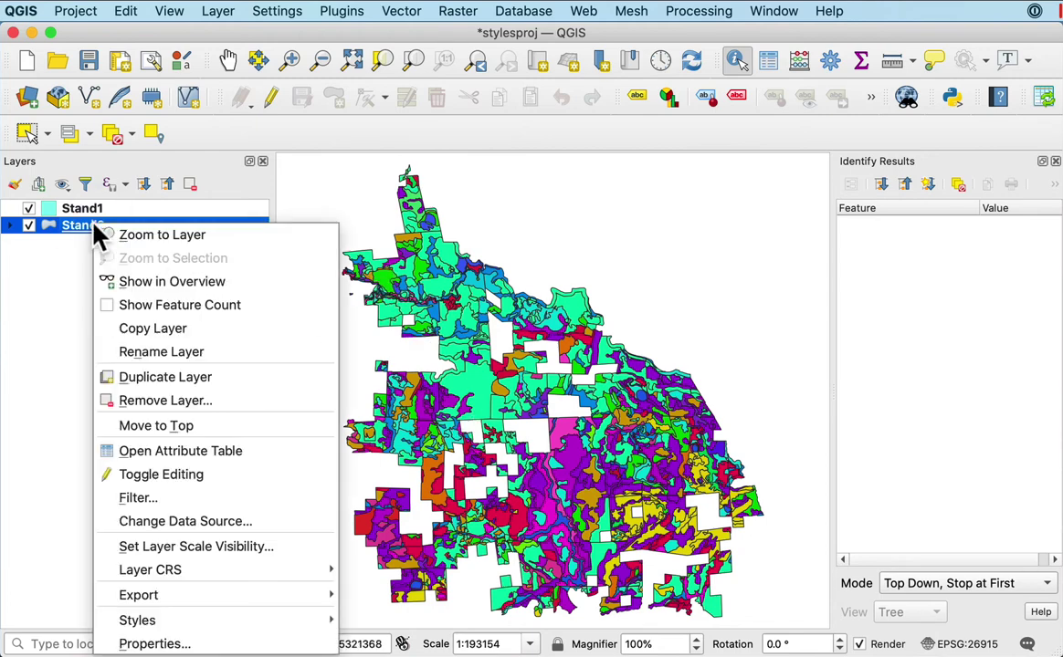
left_click(212, 643)
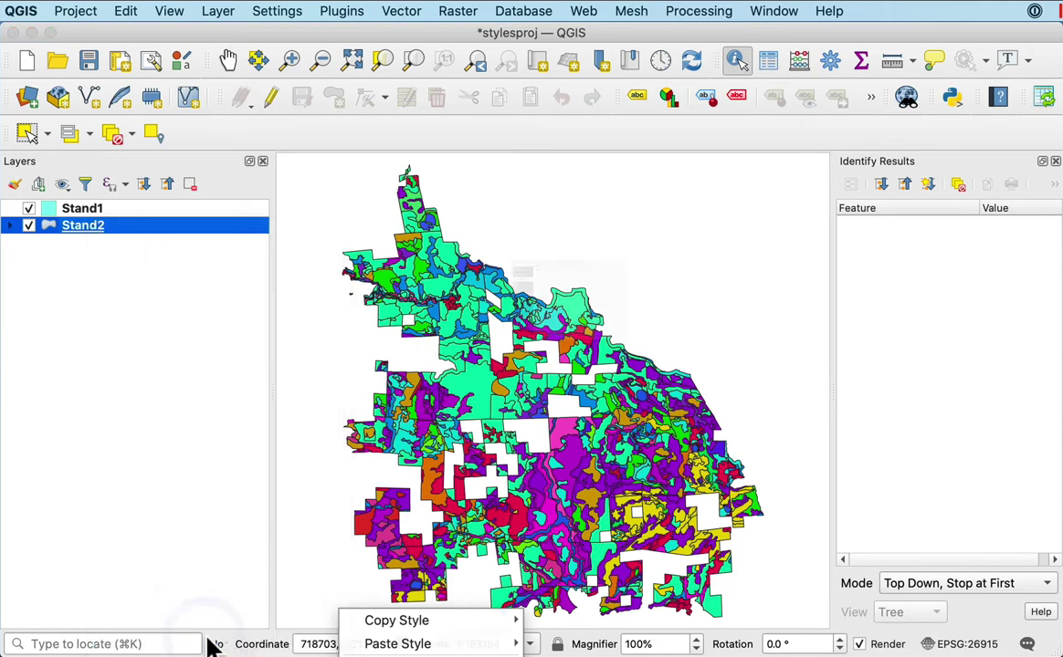
scroll(451, 446, "down", 5)
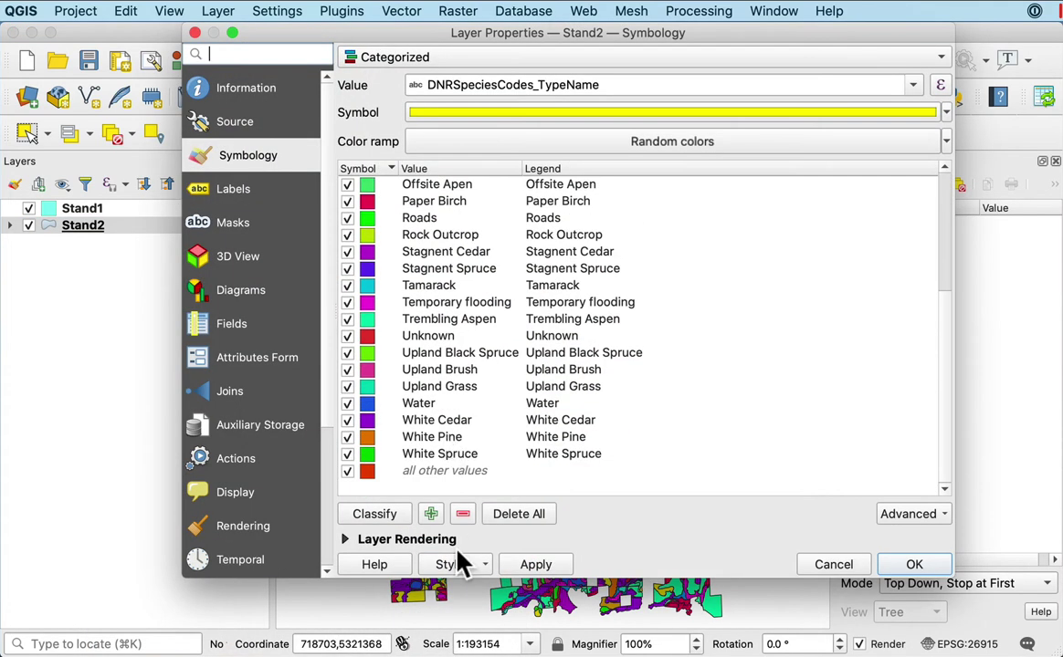
left_click(485, 566)
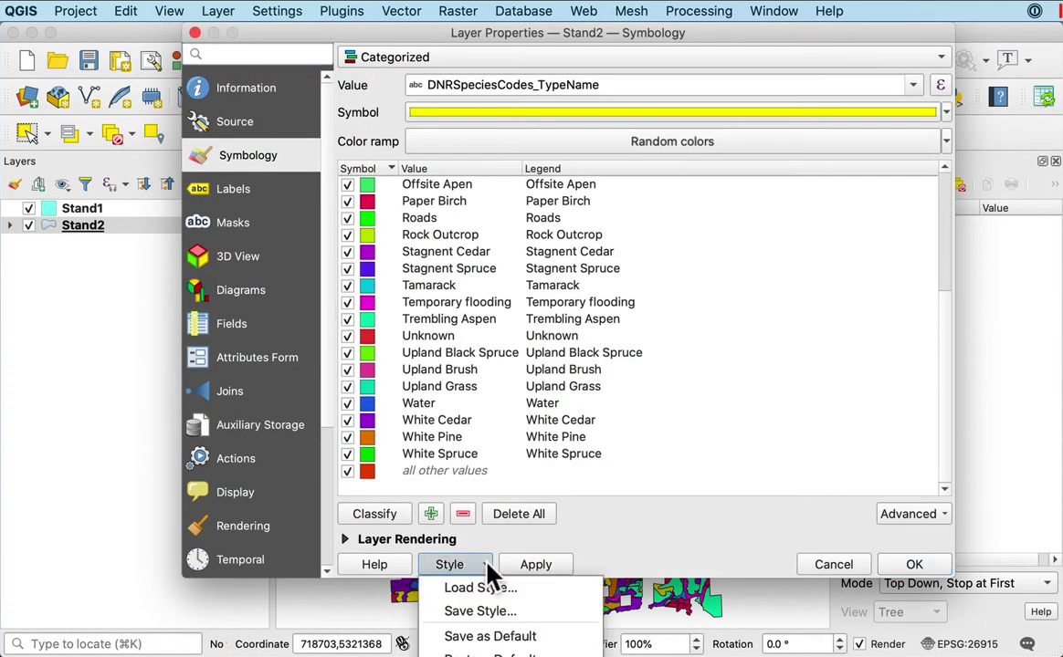
Choose Save Style, name the file nextexamplestyle, and confirm the Save Layer Style dialog
left_click(478, 611)
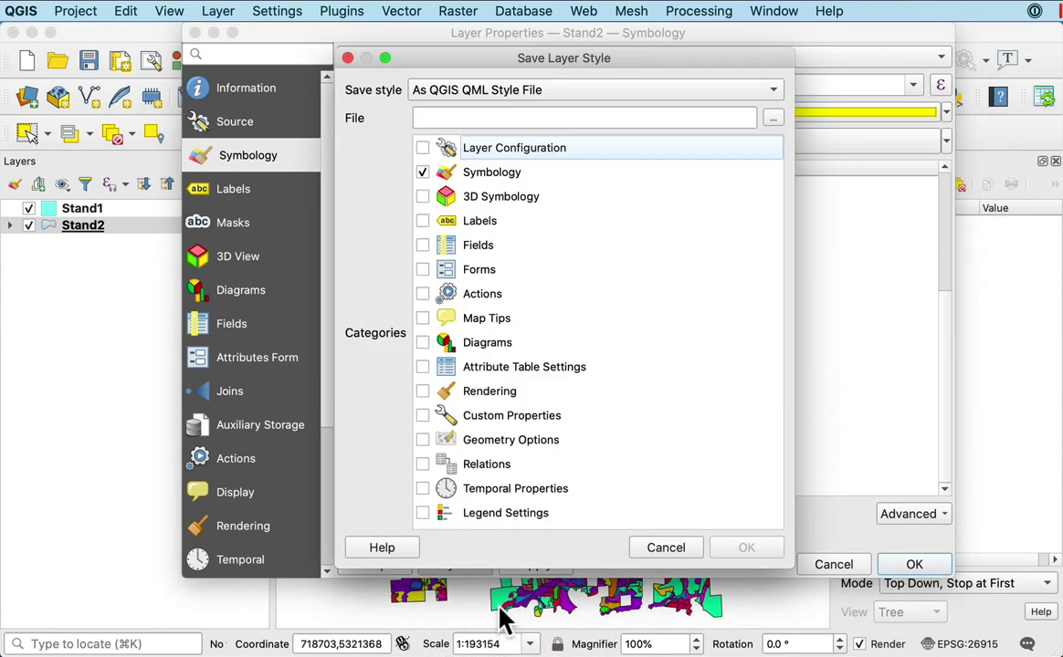
left_click(774, 120)
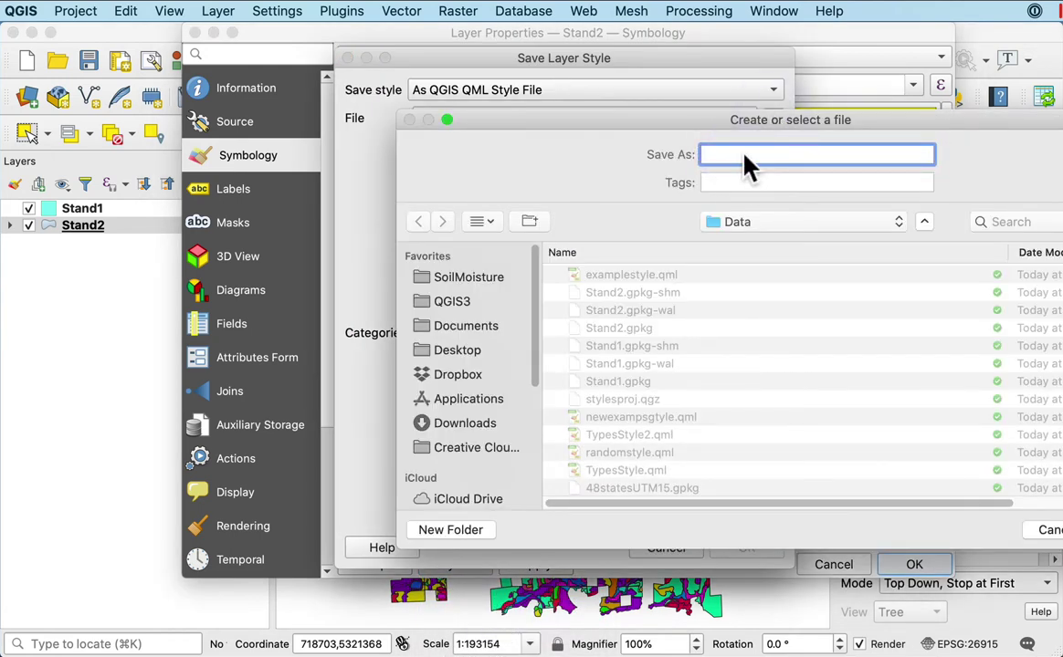
type("nextexamplestyle")
key("Return")
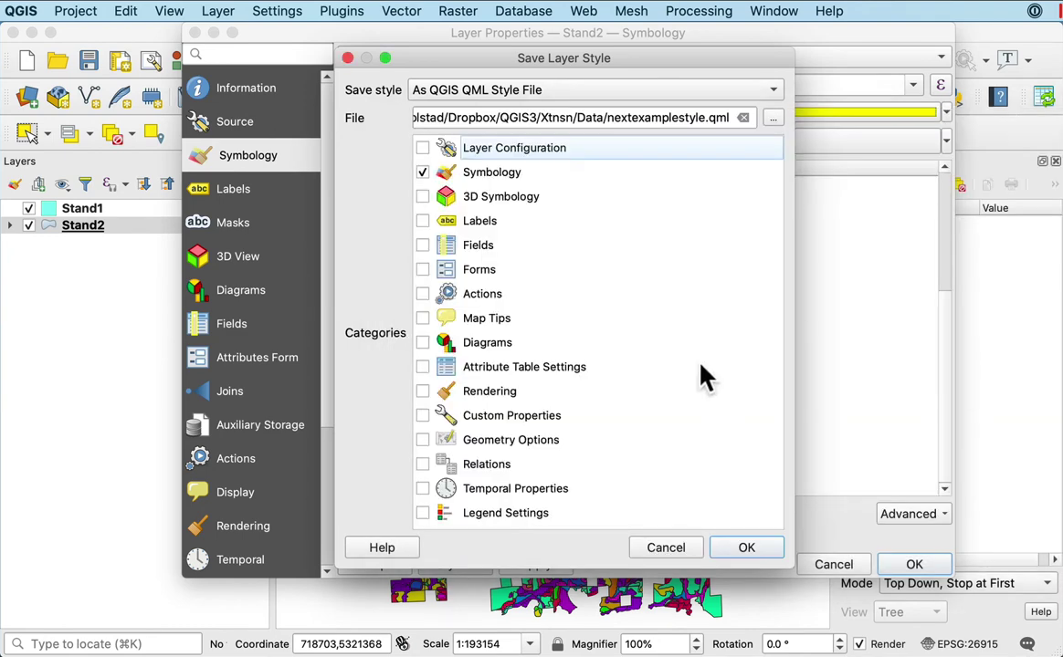
left_click(746, 547)
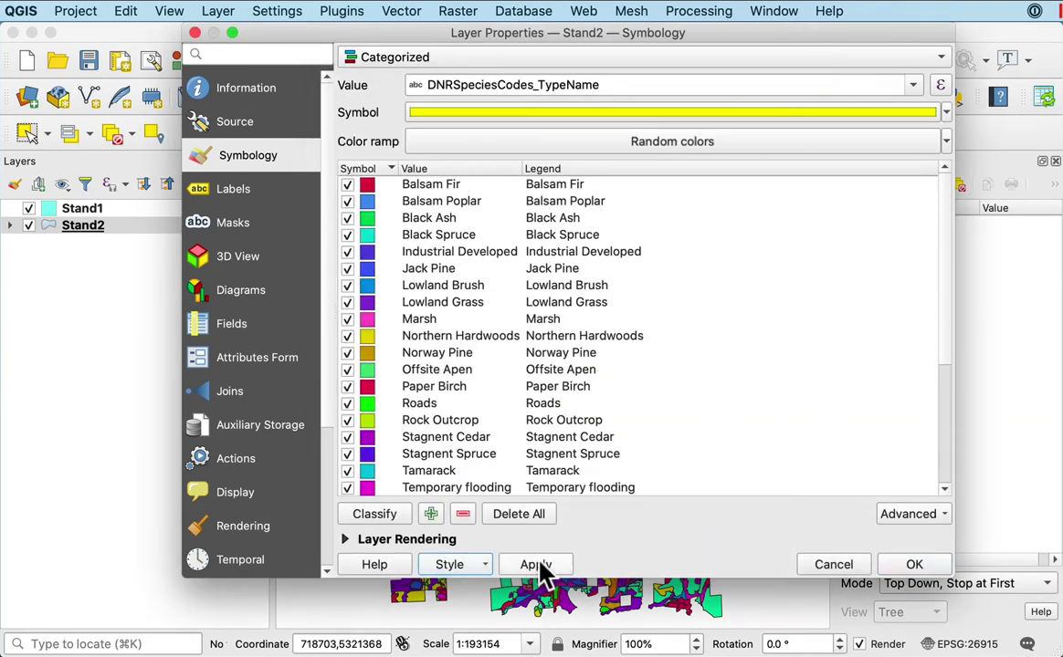
Apply and close Stand2's properties, then zoom the map to Stand1's extent
left_click(536, 565)
left_click(935, 567)
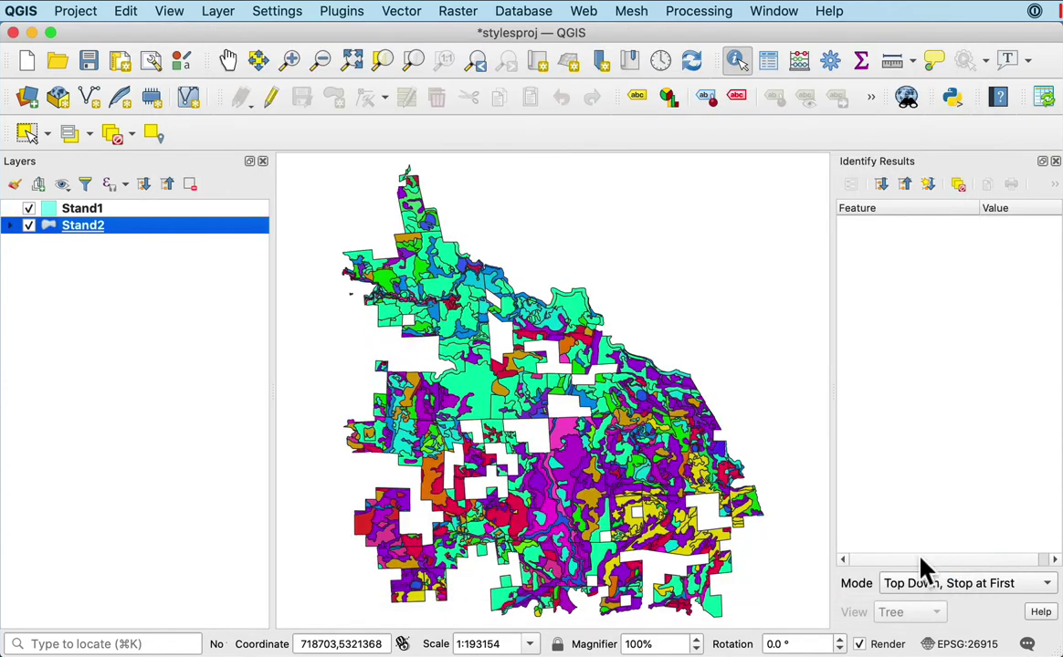
left_click(98, 208)
right_click(101, 214)
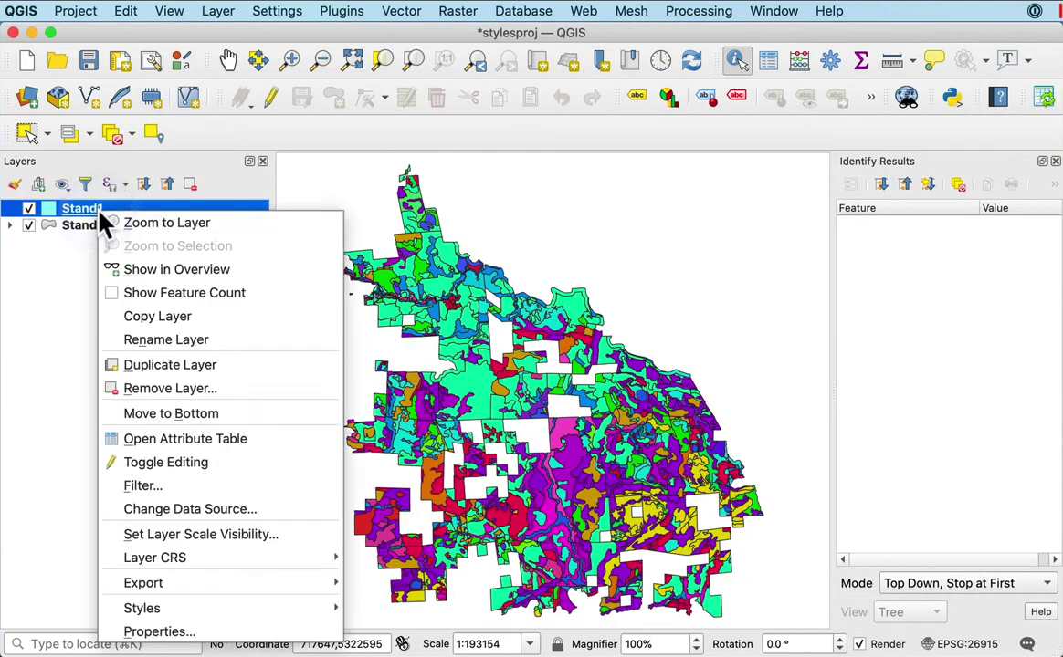
left_click(104, 222)
Load nextexamplestyle.qml into Stand1's symbology, apply it, and close Layer Properties
right_click(89, 213)
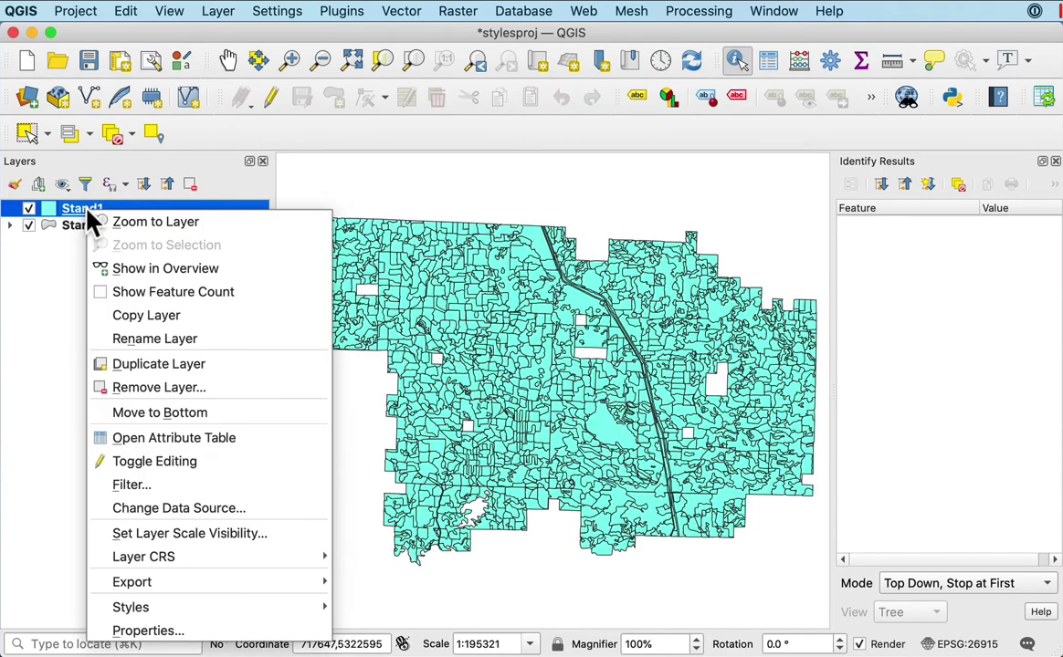
left_click(280, 631)
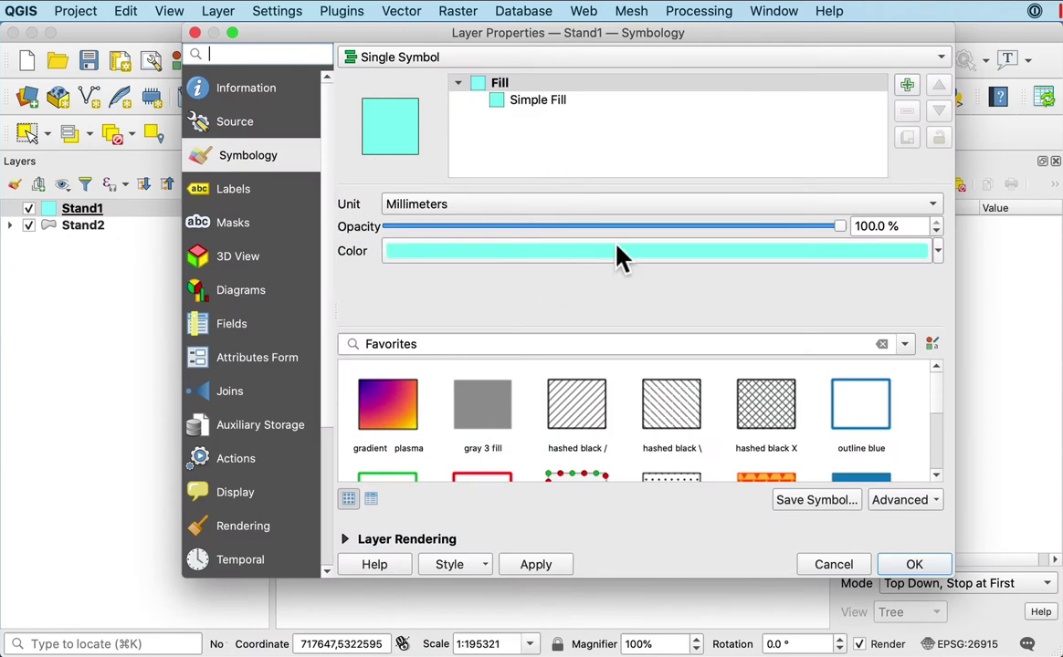
left_click(488, 568)
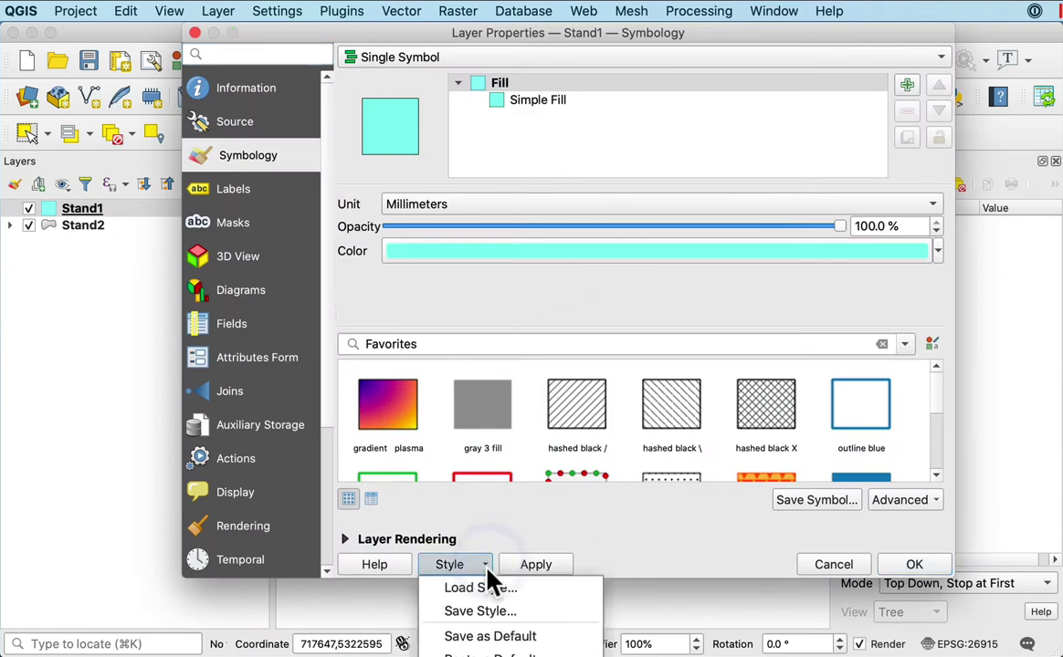
left_click(489, 588)
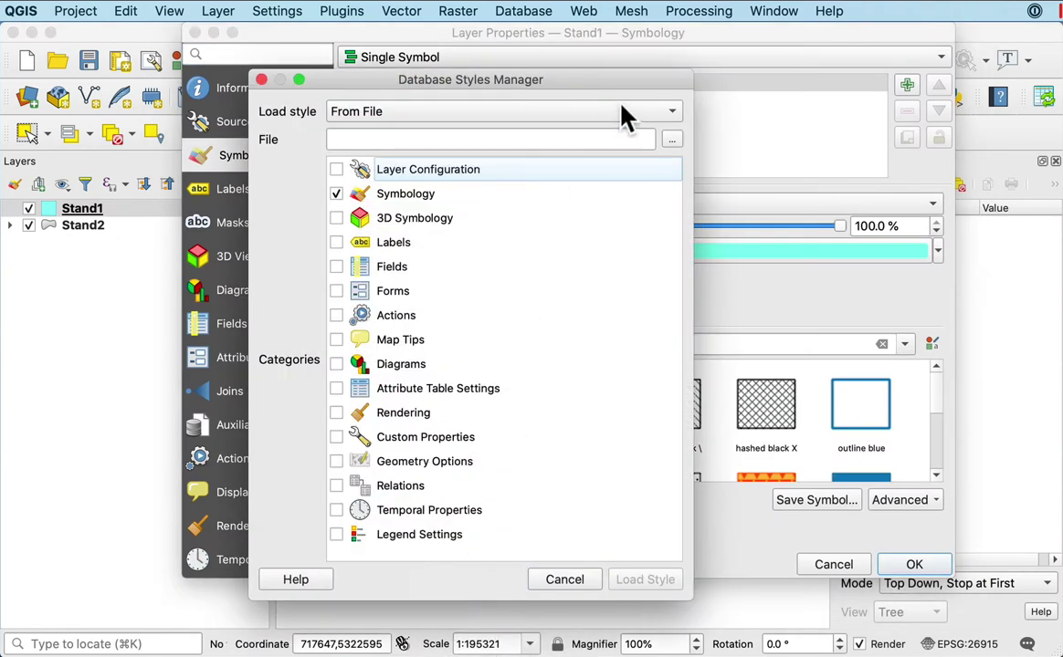
left_click(672, 142)
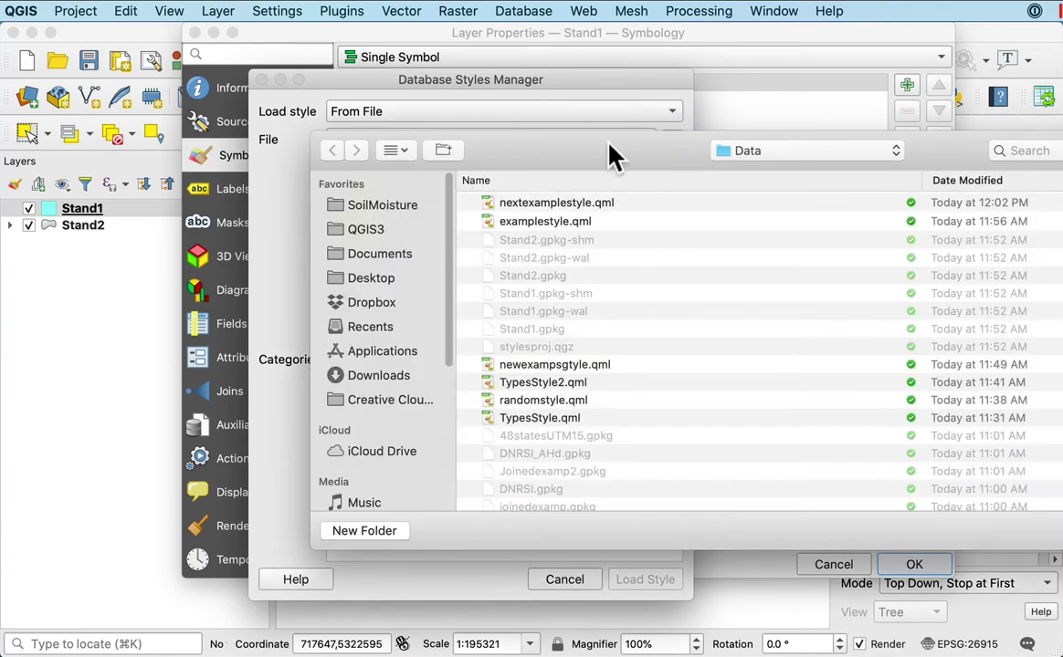
left_click_drag(600, 162, 375, 102)
left_click(367, 146)
left_click(1013, 473)
left_click(662, 584)
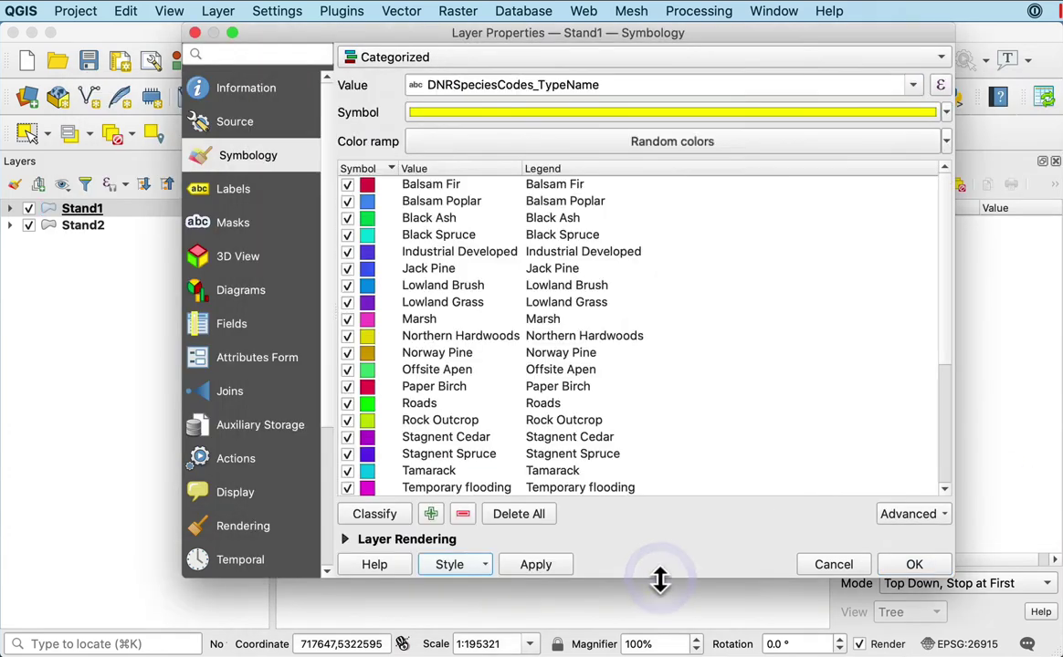
left_click(537, 566)
left_click(926, 568)
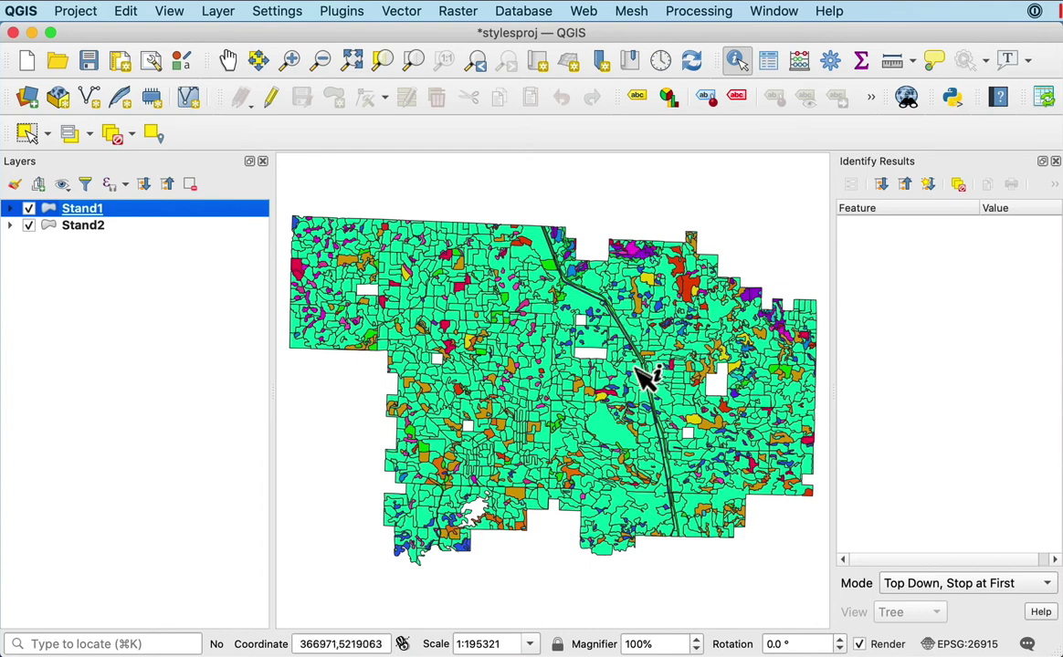
Load TypesStyle2.qml into Stand1 through Layer Properties, then apply and close
right_click(95, 222)
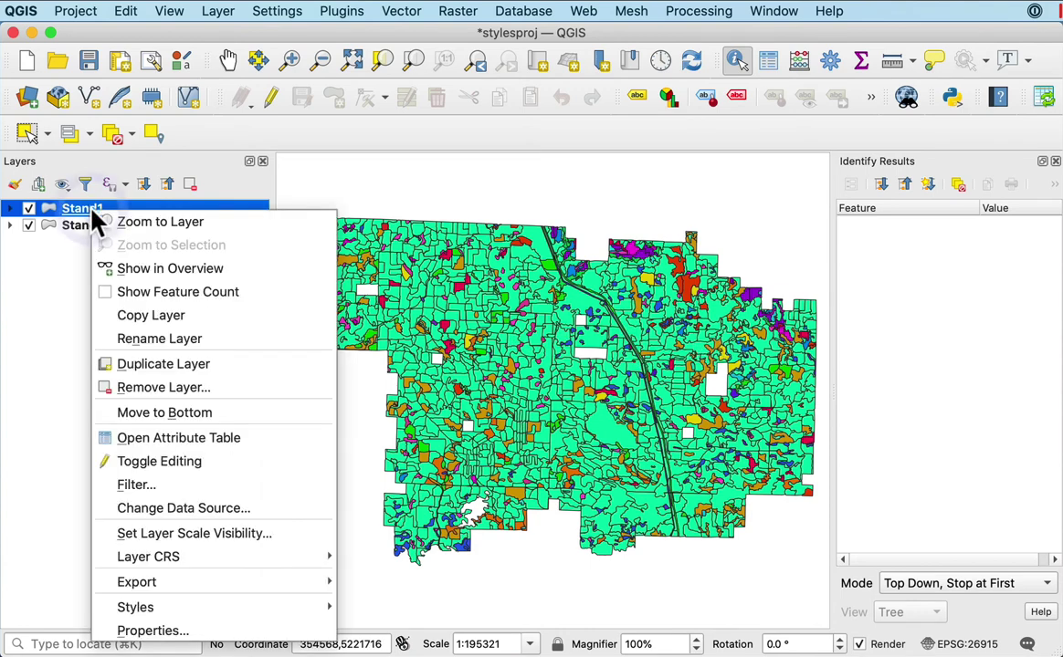
left_click(254, 634)
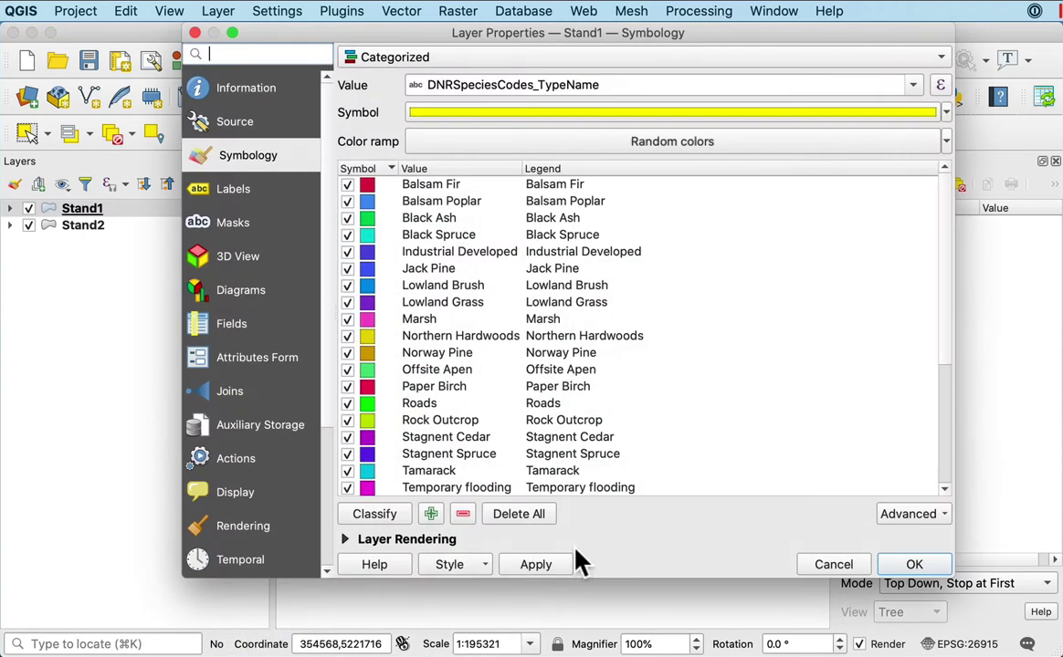
left_click(491, 568)
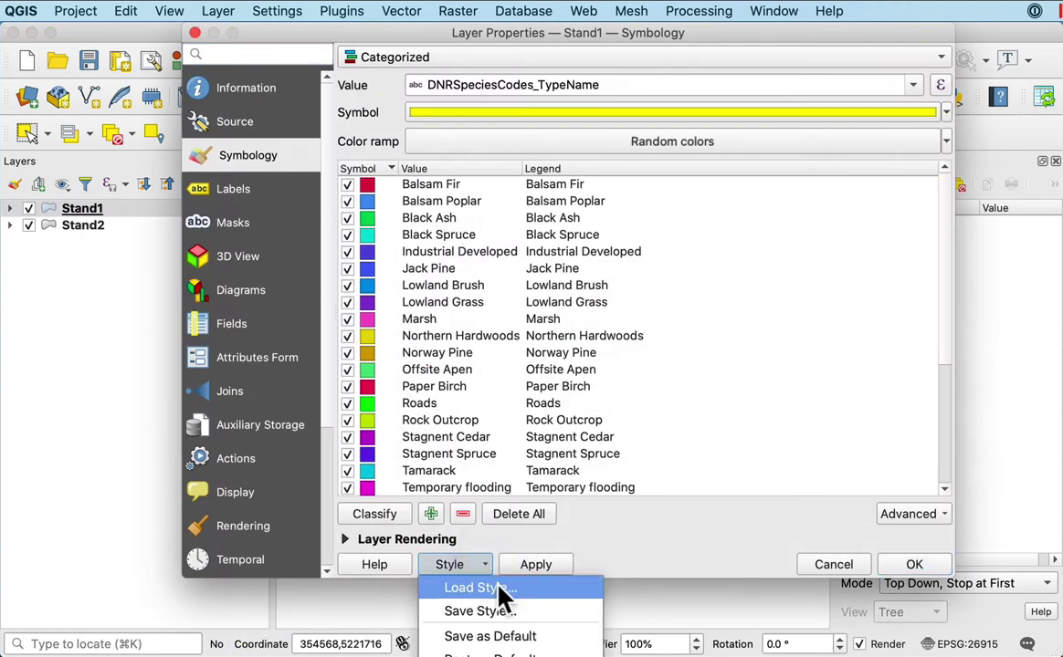
left_click(499, 588)
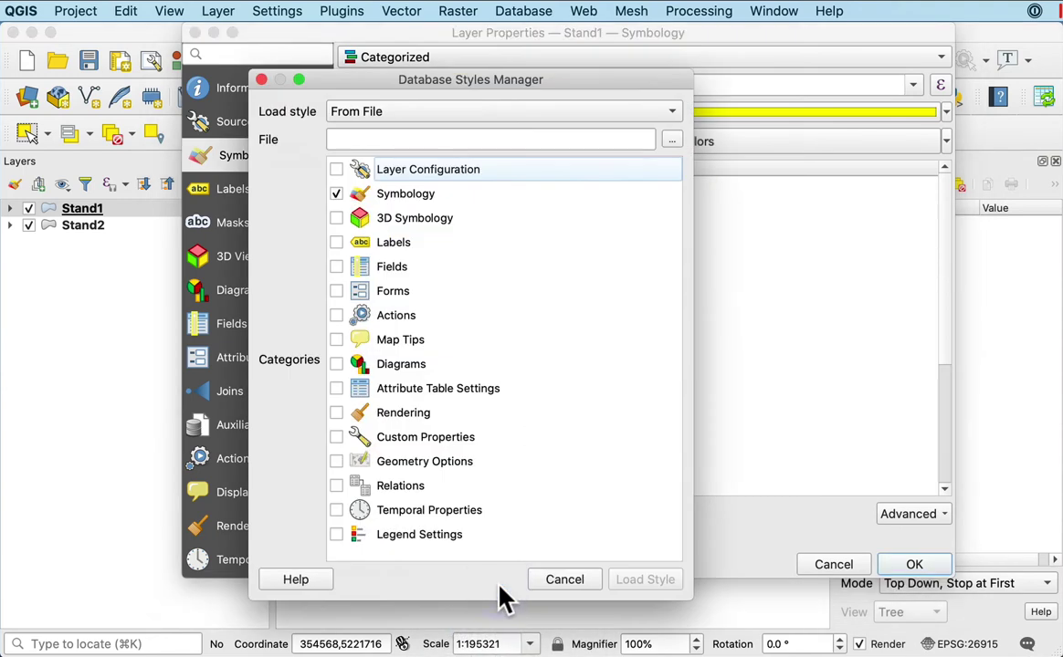
left_click(672, 140)
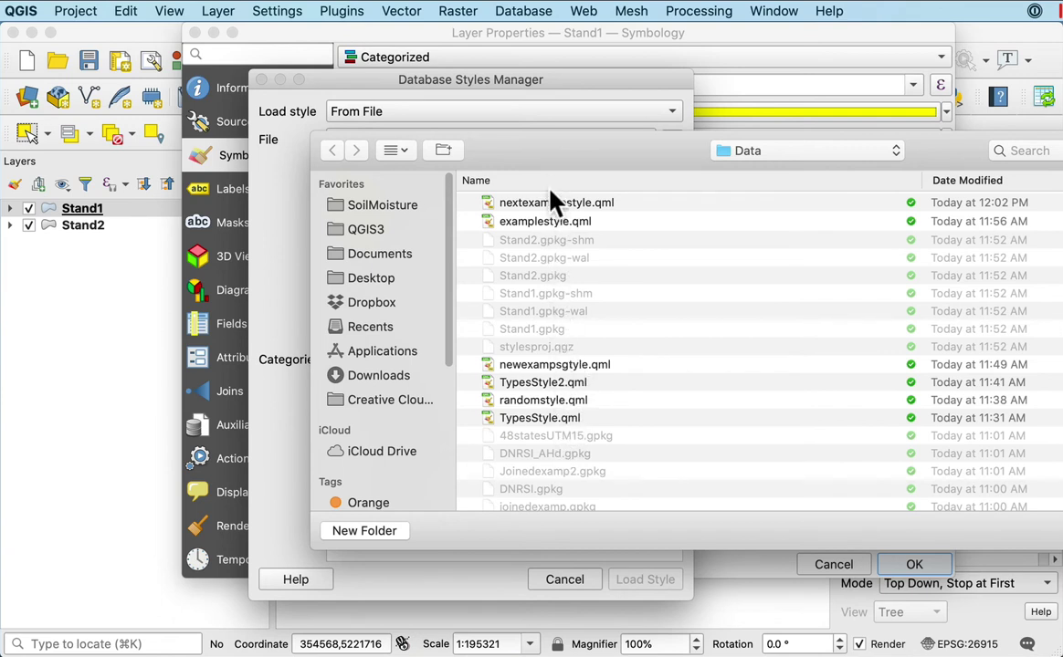
left_click(561, 386)
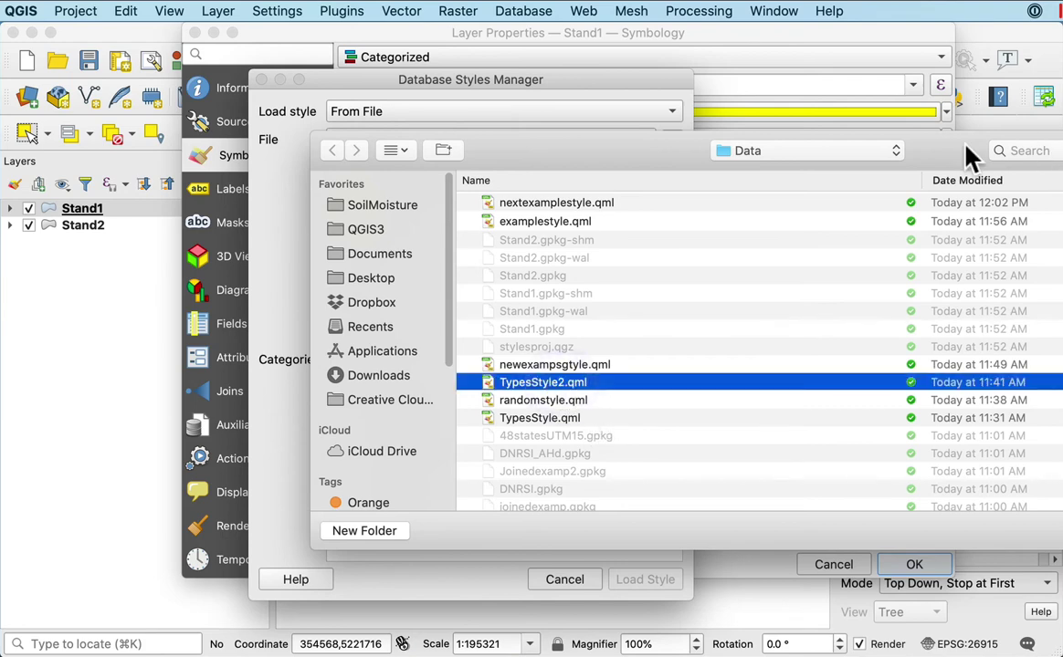
left_click_drag(913, 146, 604, 90)
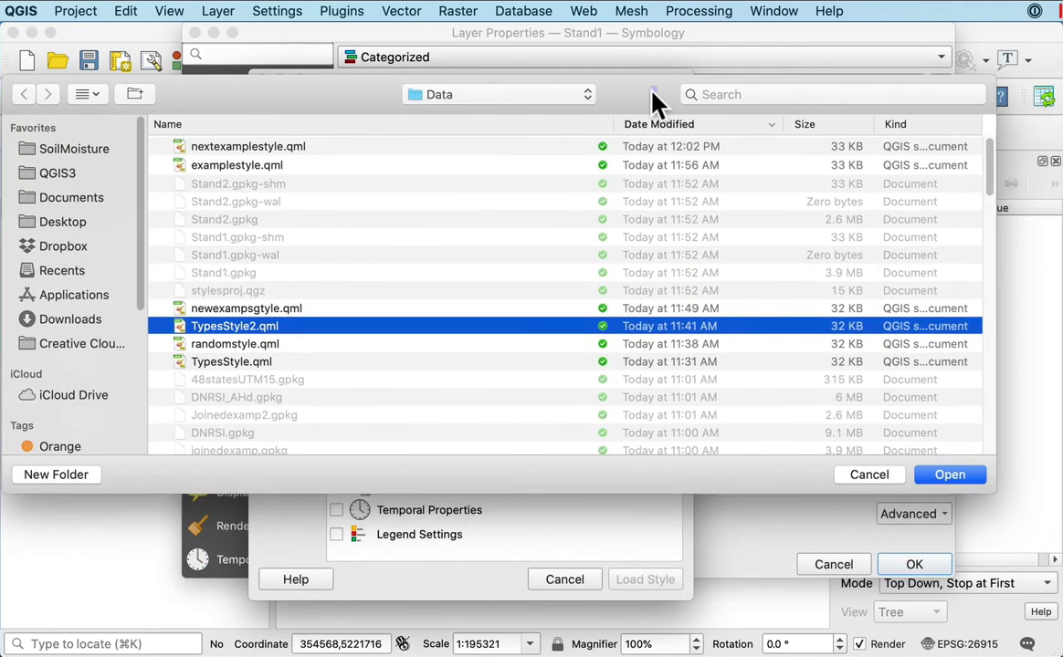
left_click(951, 477)
left_click(673, 585)
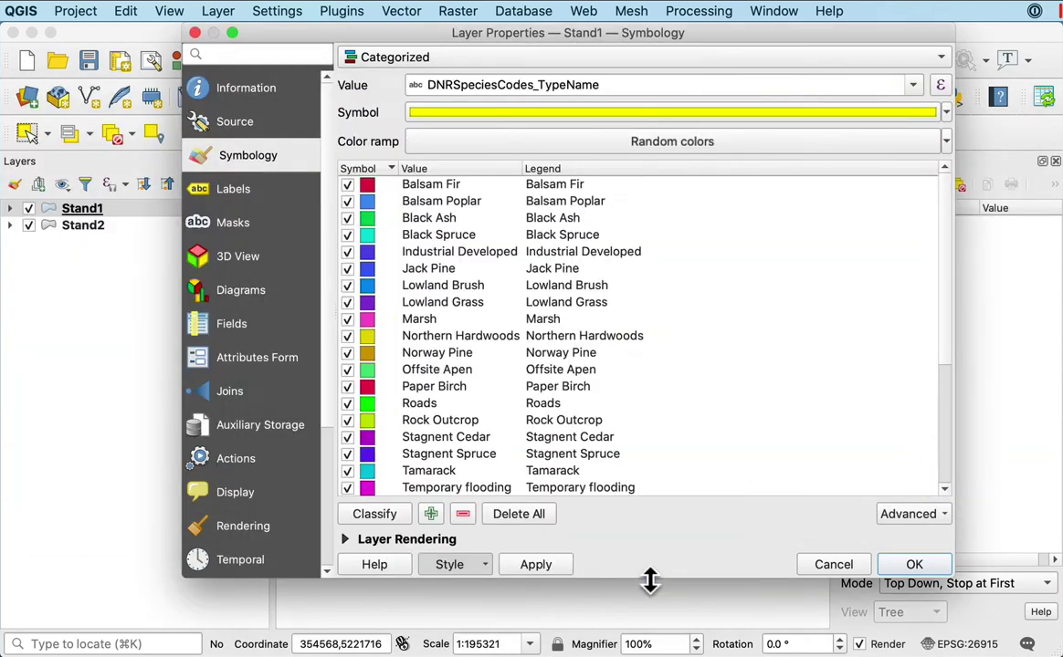
left_click(555, 566)
left_click(909, 565)
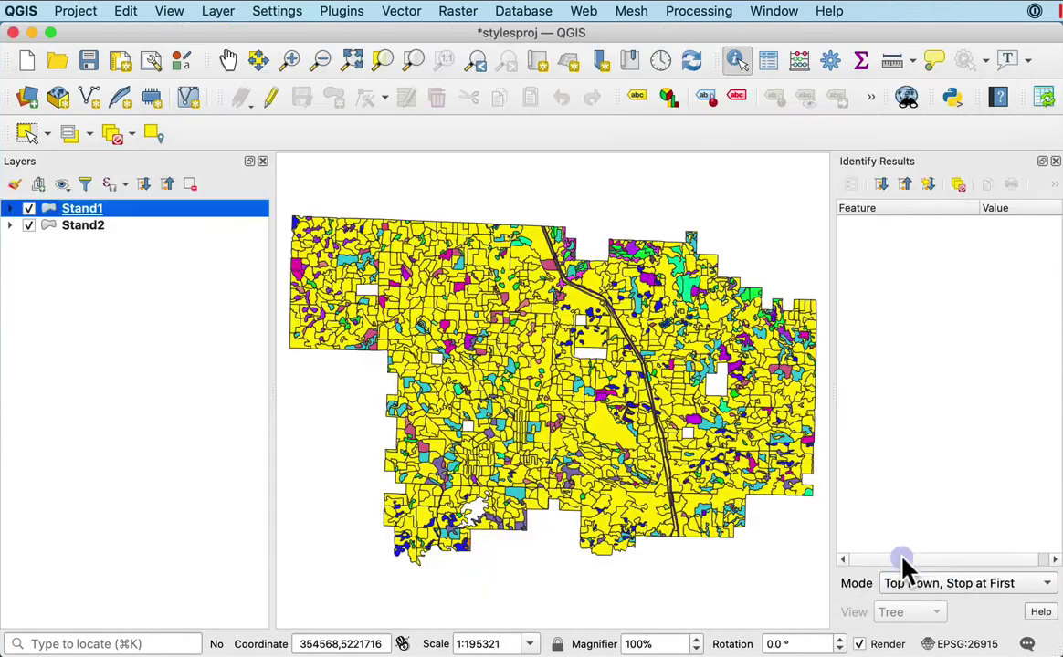
Zoom the map to Stand2's full extent, then back to Stand1's extent
right_click(95, 235)
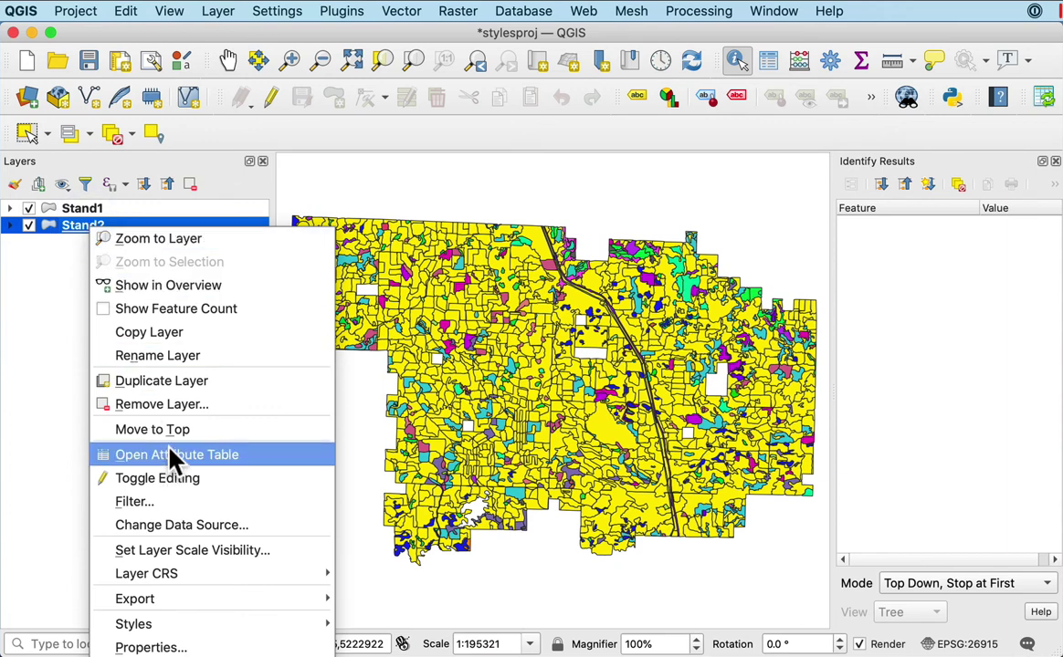
left_click(161, 241)
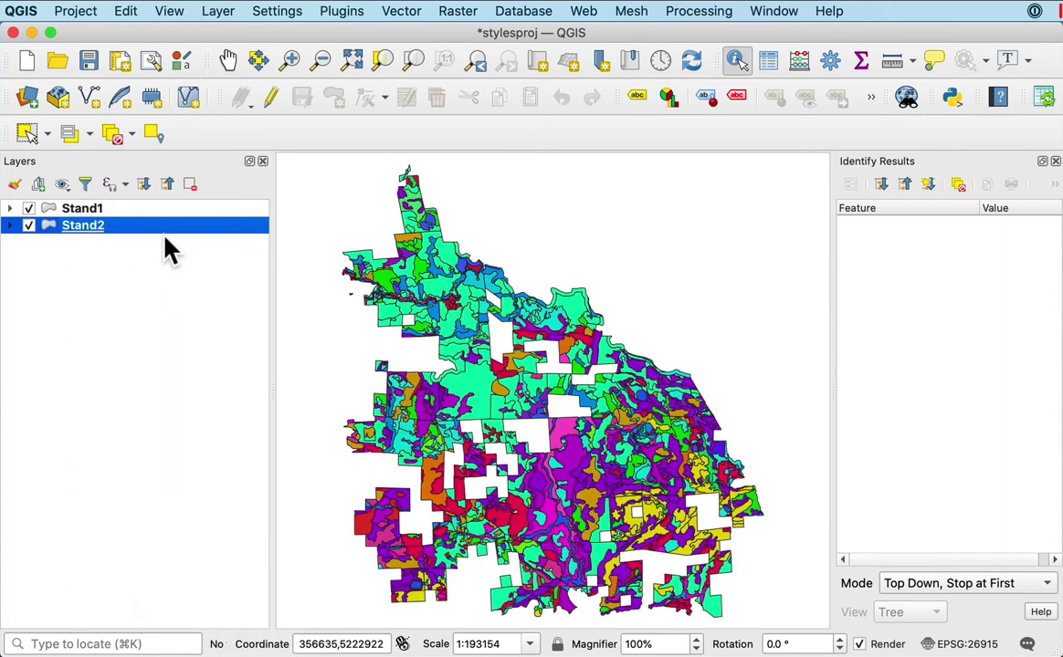
left_click(92, 211)
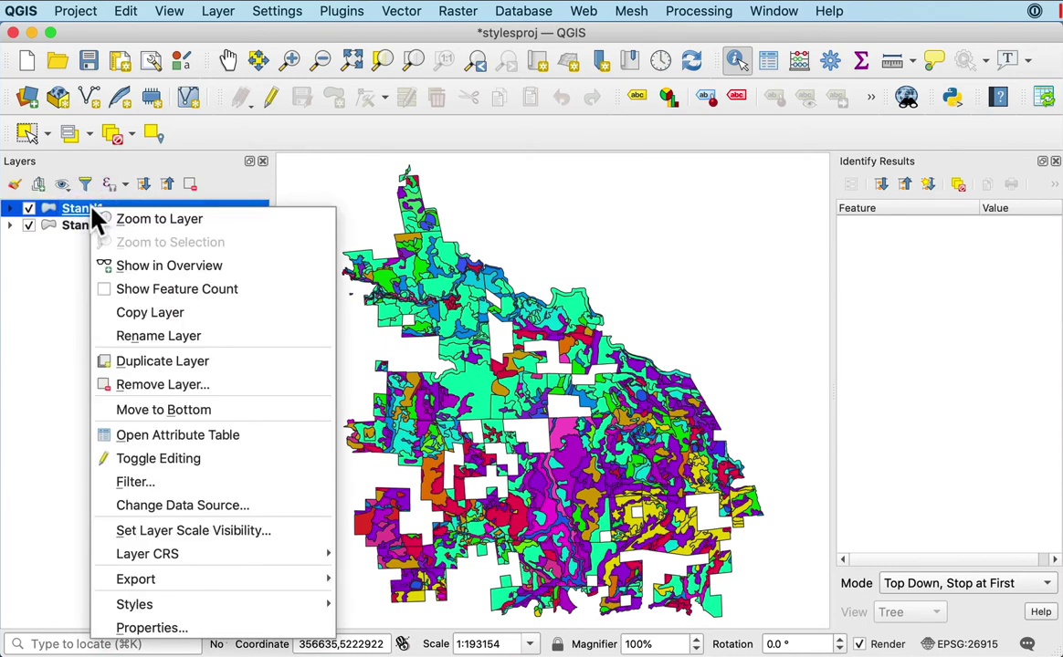
left_click(96, 218)
Copy all style categories from Stand1 through its Styles menu
right_click(93, 211)
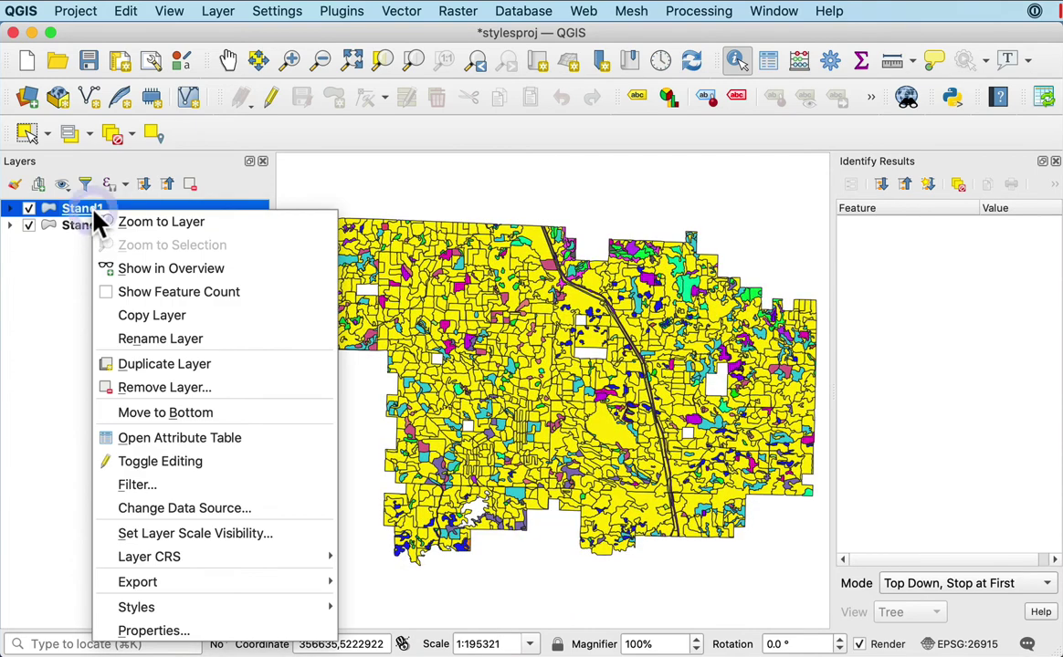
mouse_move(182, 615)
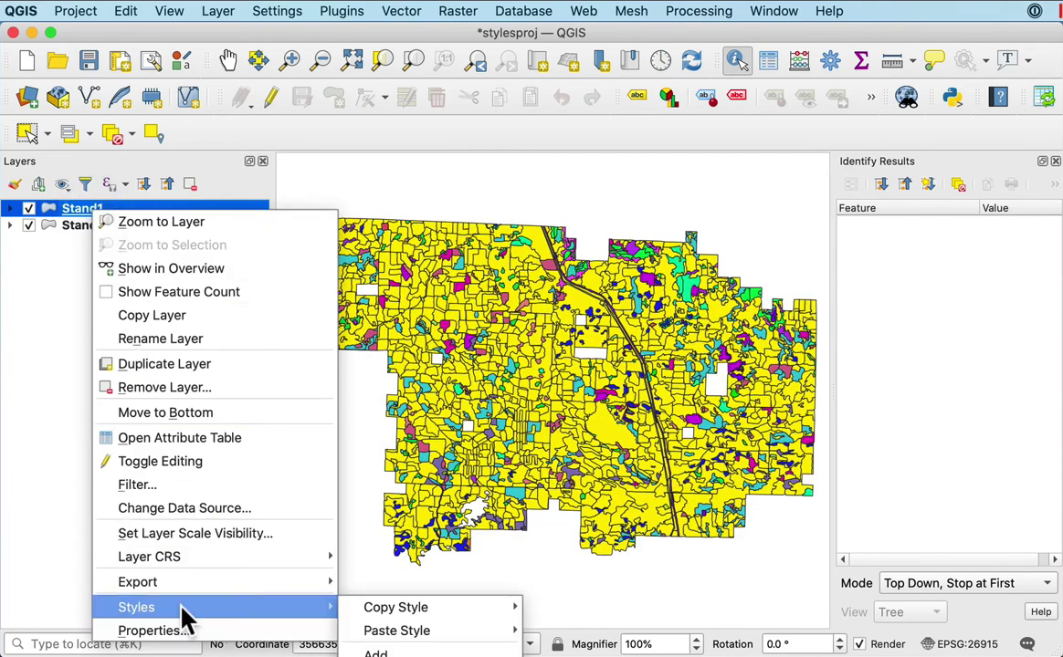
mouse_move(393, 609)
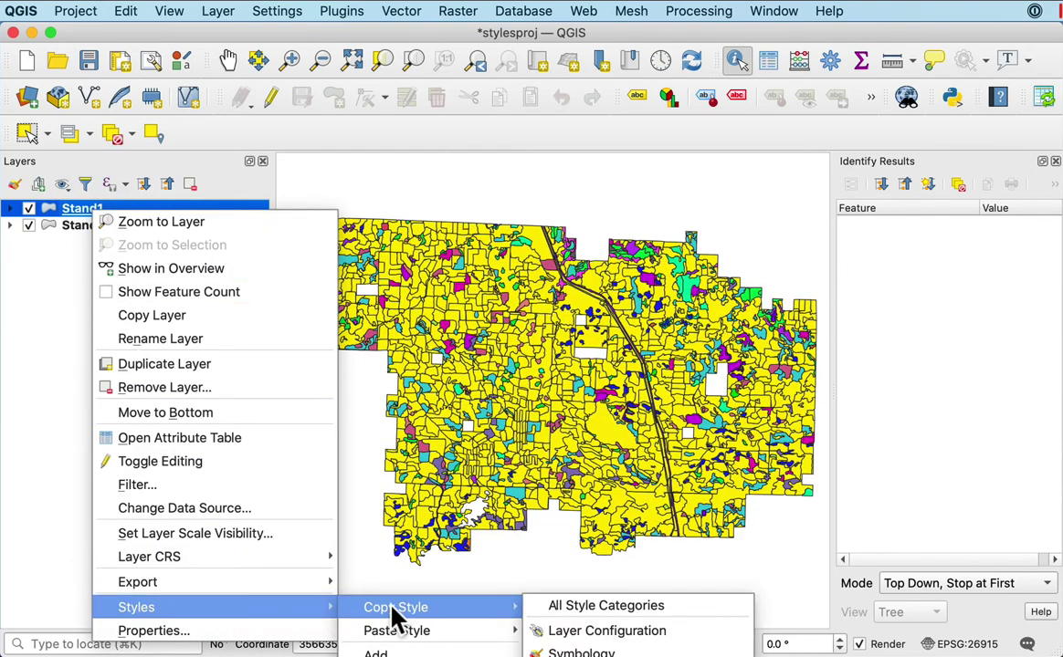
left_click(552, 619)
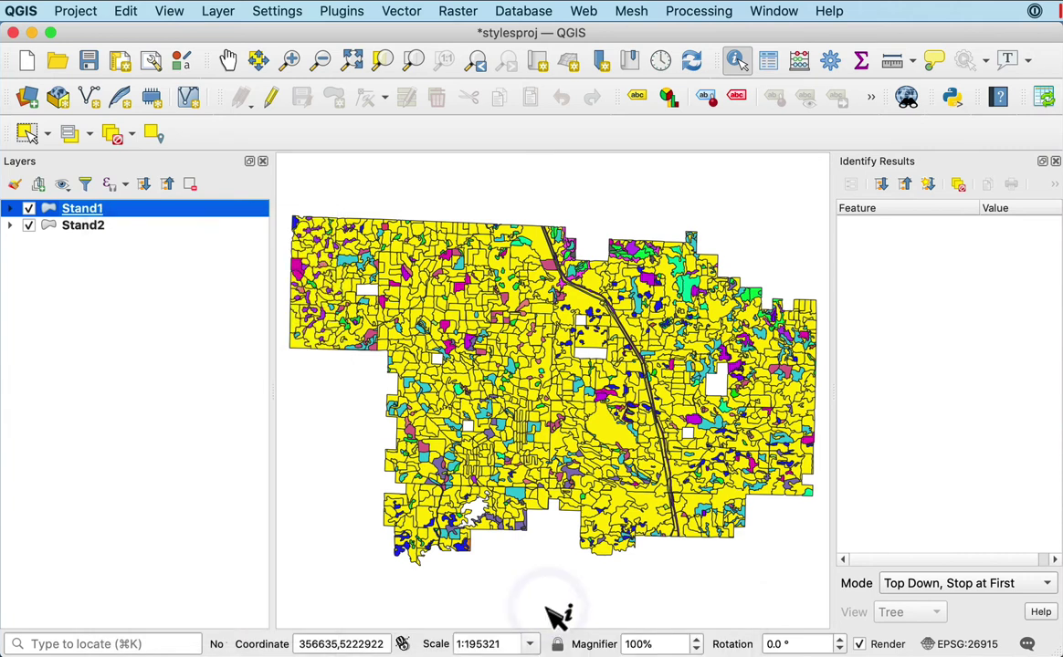
Zoom to Stand2's extent and paste all copied style categories onto it
left_click(101, 228)
right_click(100, 228)
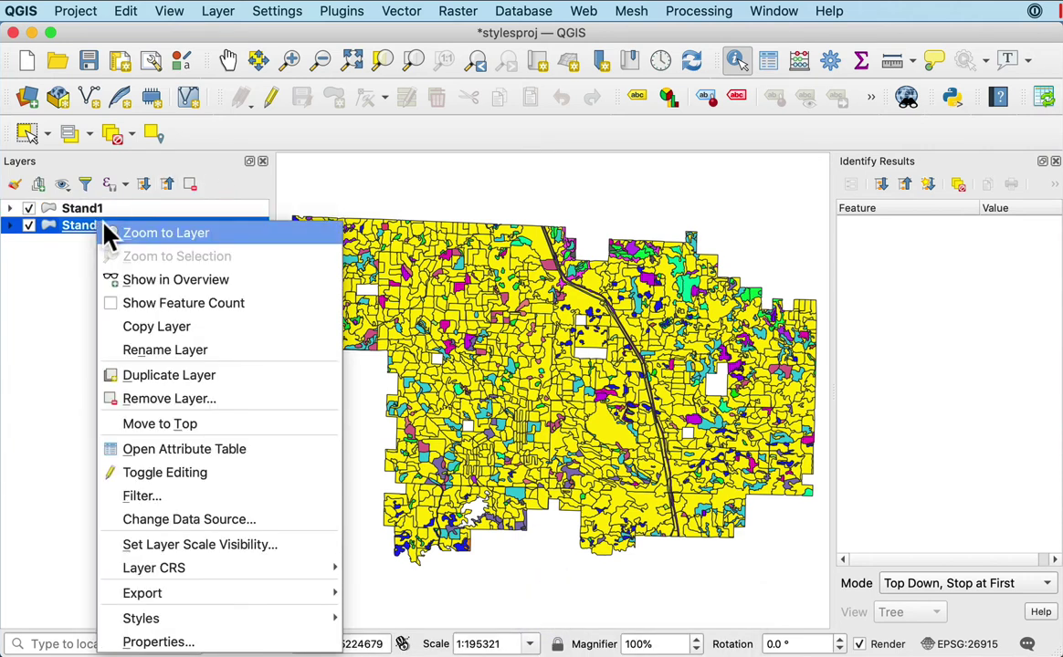
left_click(110, 239)
right_click(99, 228)
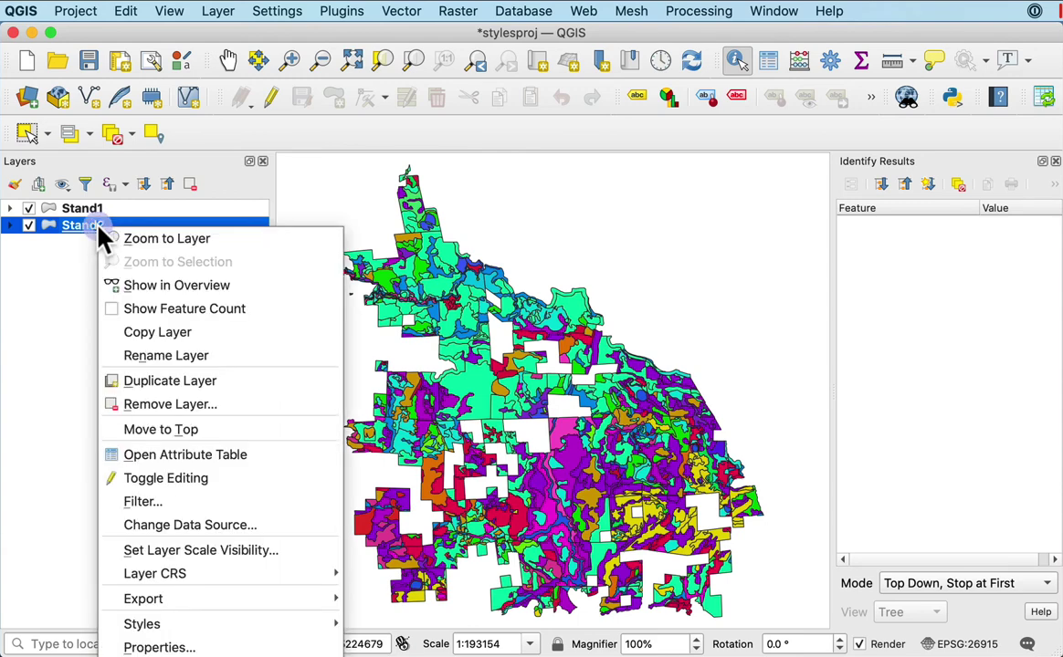
mouse_move(206, 622)
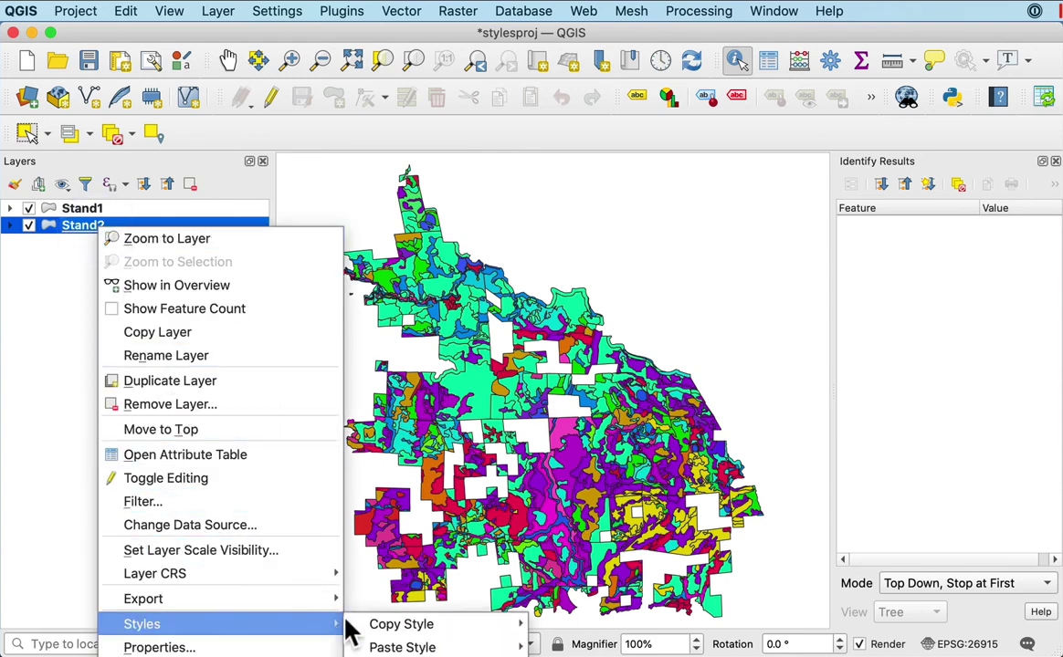
mouse_move(374, 644)
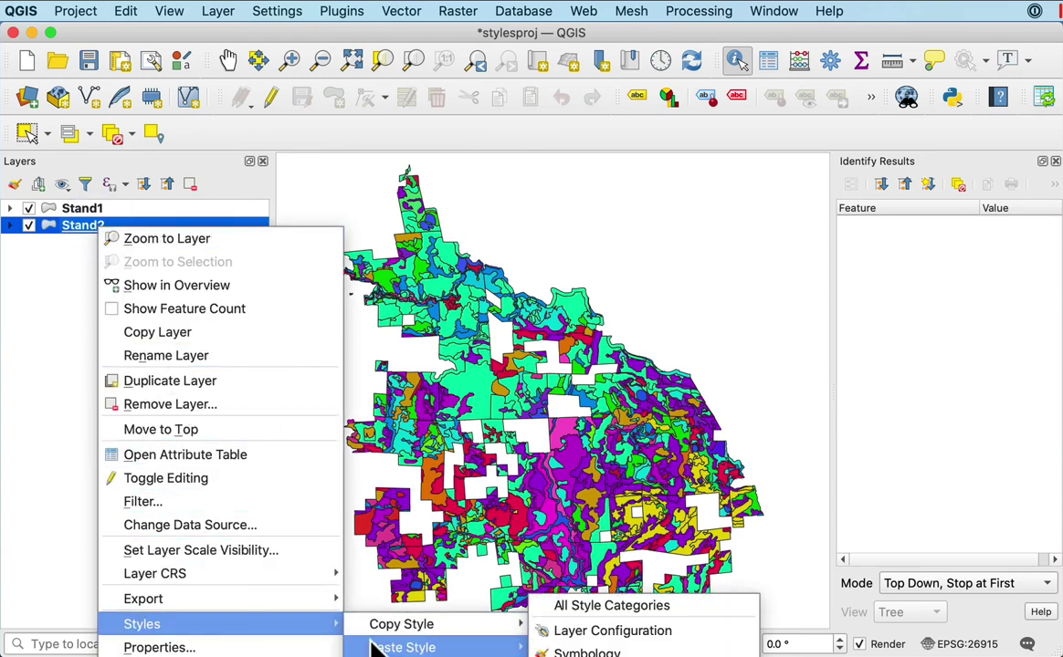
left_click(612, 608)
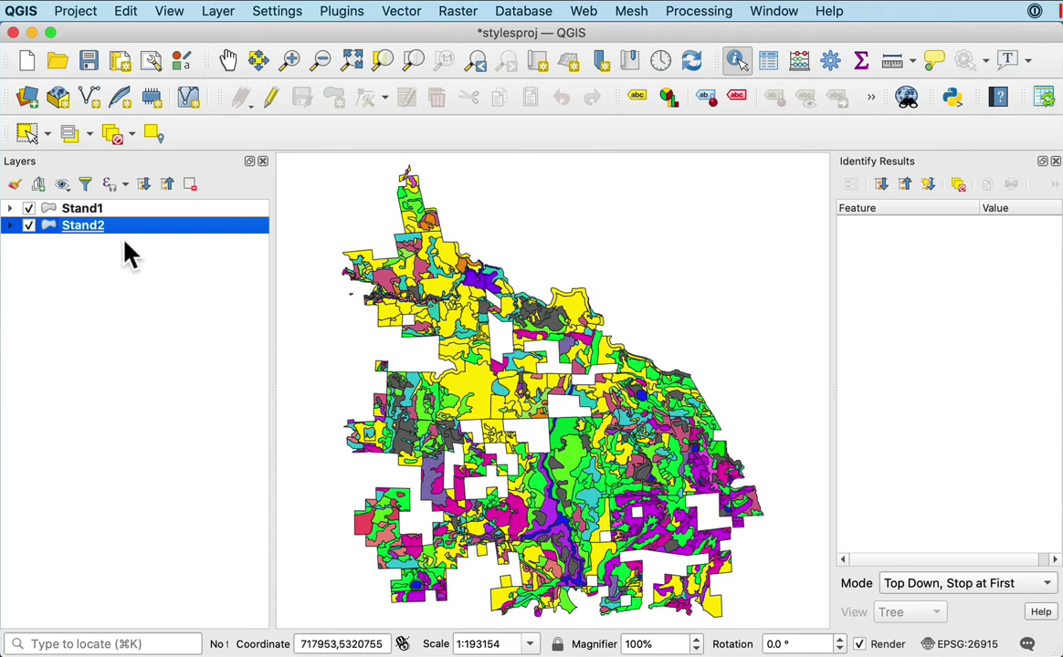
Open Stand2's attribute table and scroll right to its SpeciesCodes_Type column
right_click(88, 235)
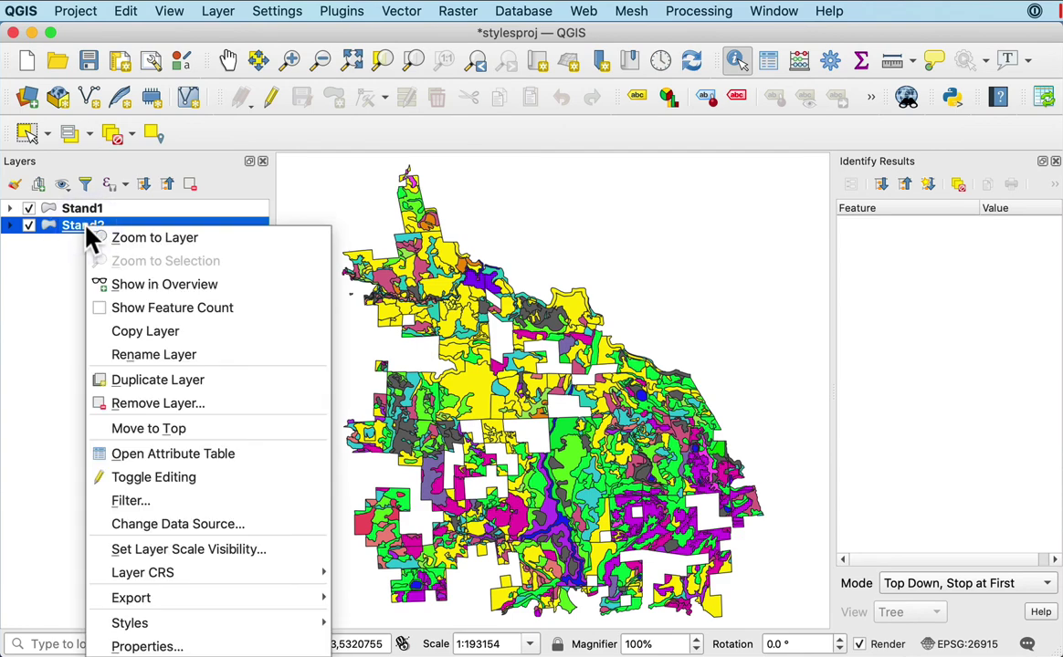
left_click(194, 454)
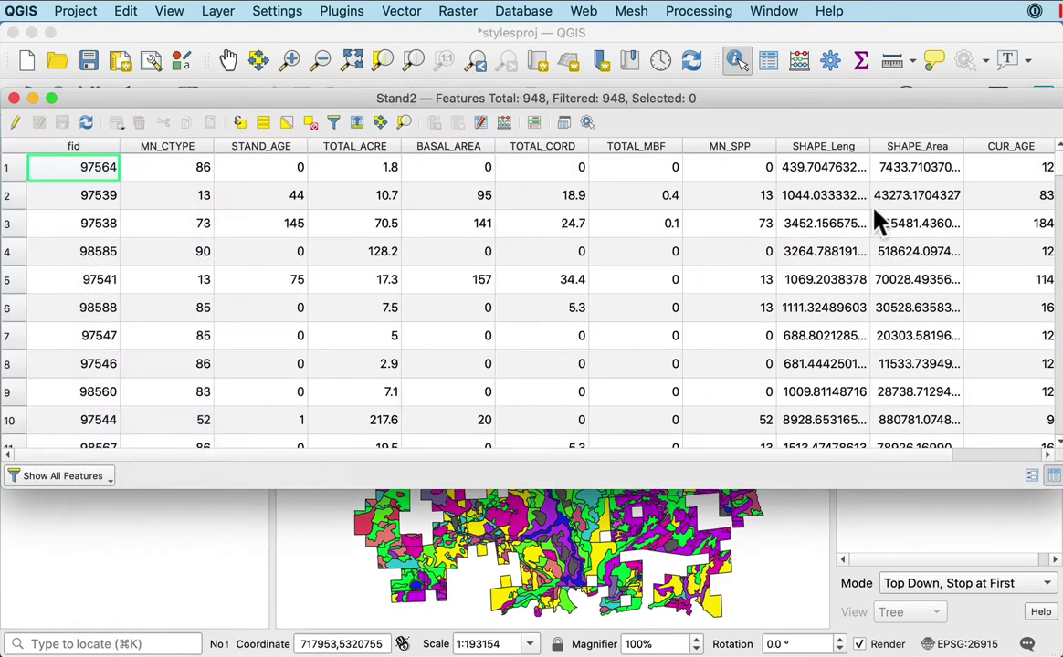
scroll(365, 447, "right", 3)
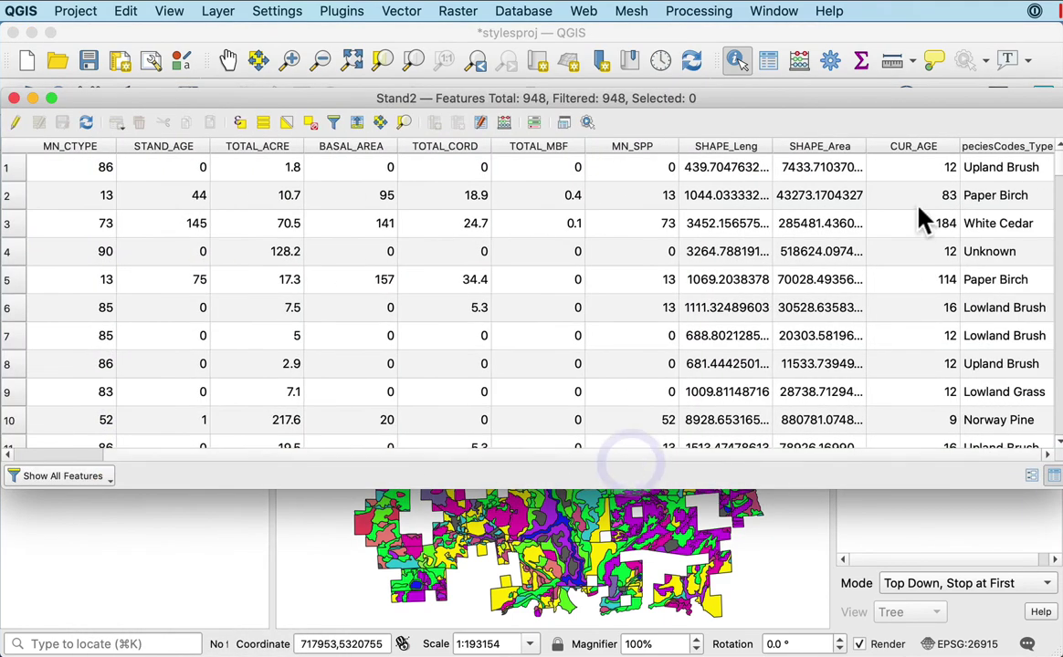